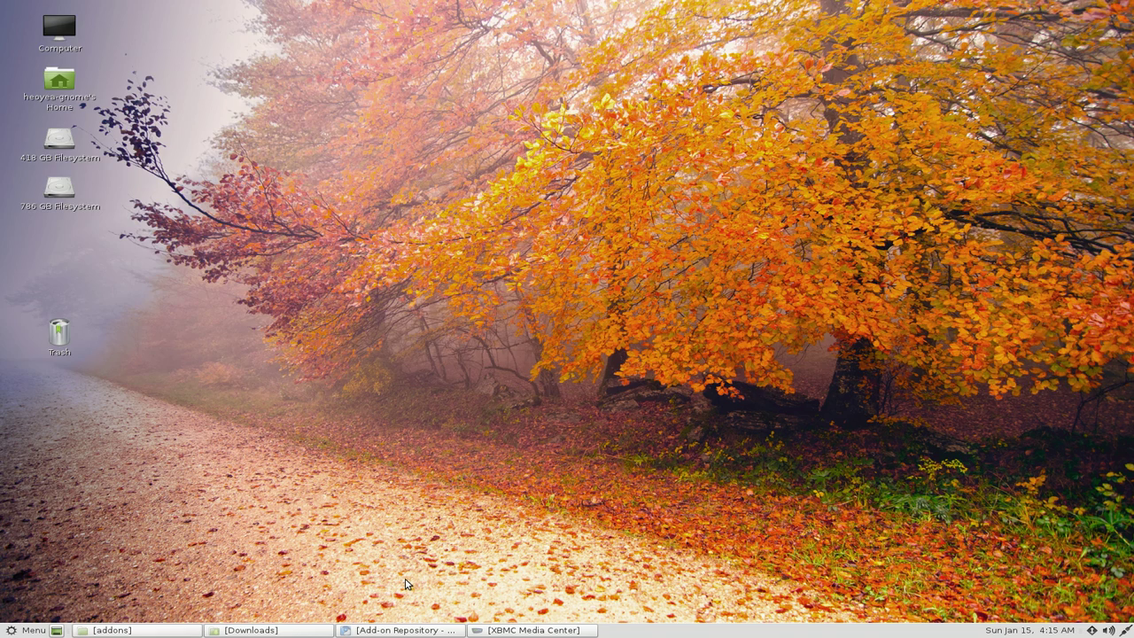
Restore the minimized Chromium window from the taskbar
click(415, 633)
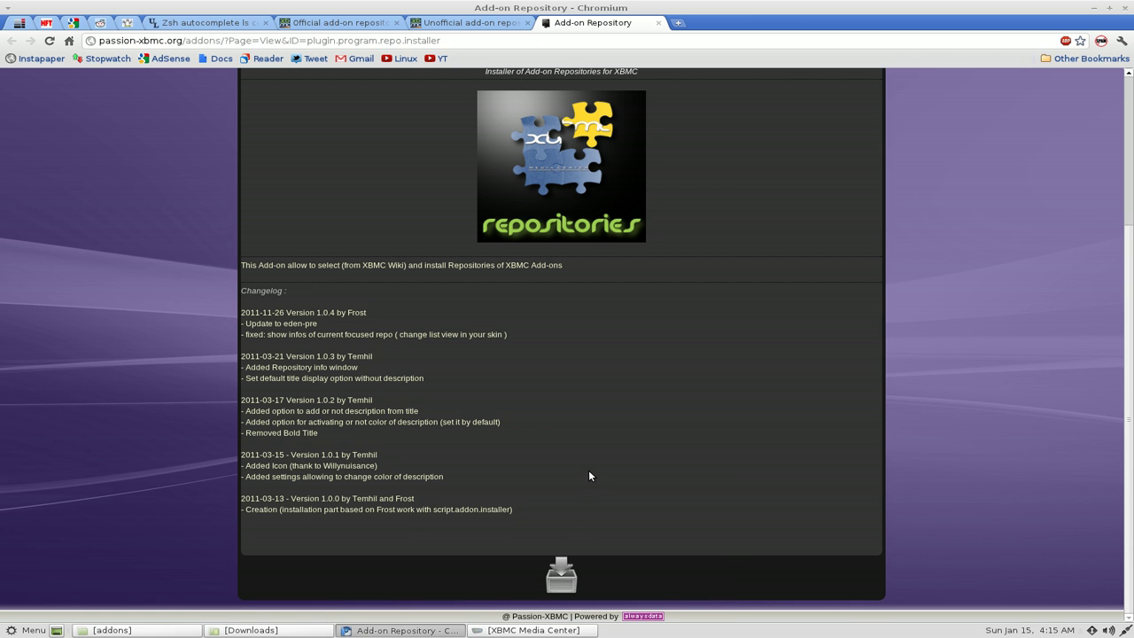
Switch to the Unofficial add-on repositories wiki page and scroll through its table
click(490, 27)
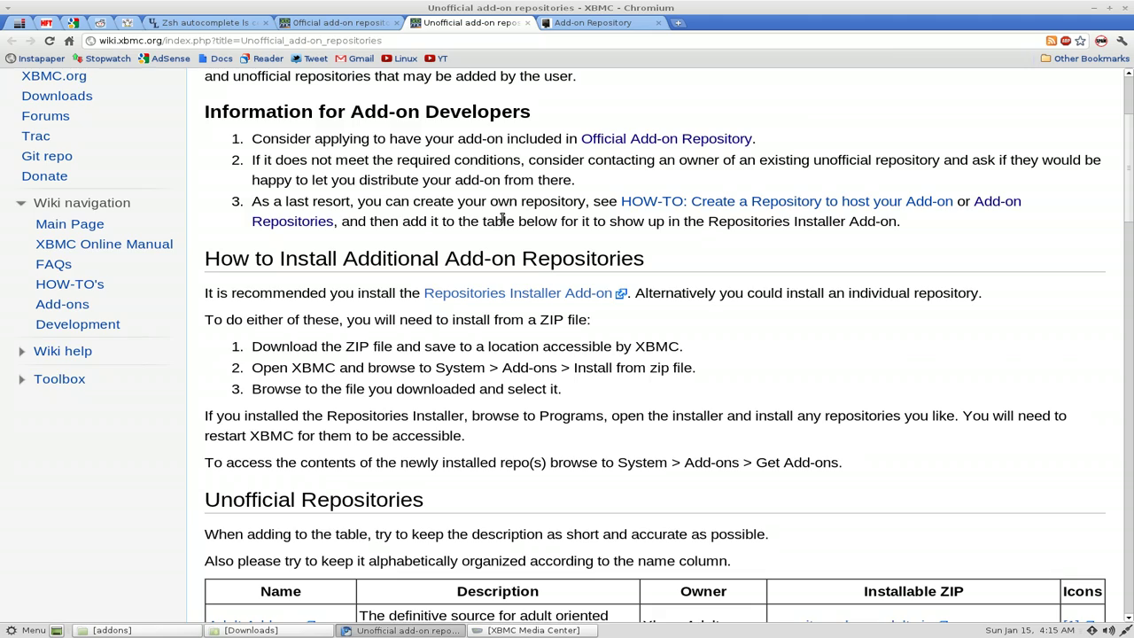
scroll(502, 219, down, 3)
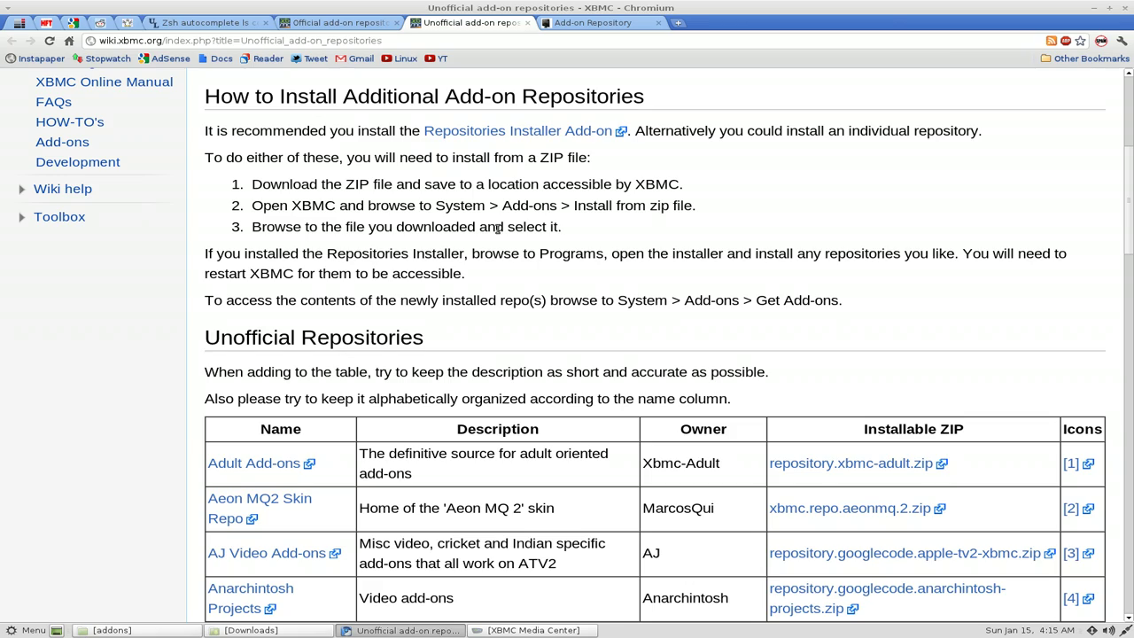
scroll(498, 229, down, 5)
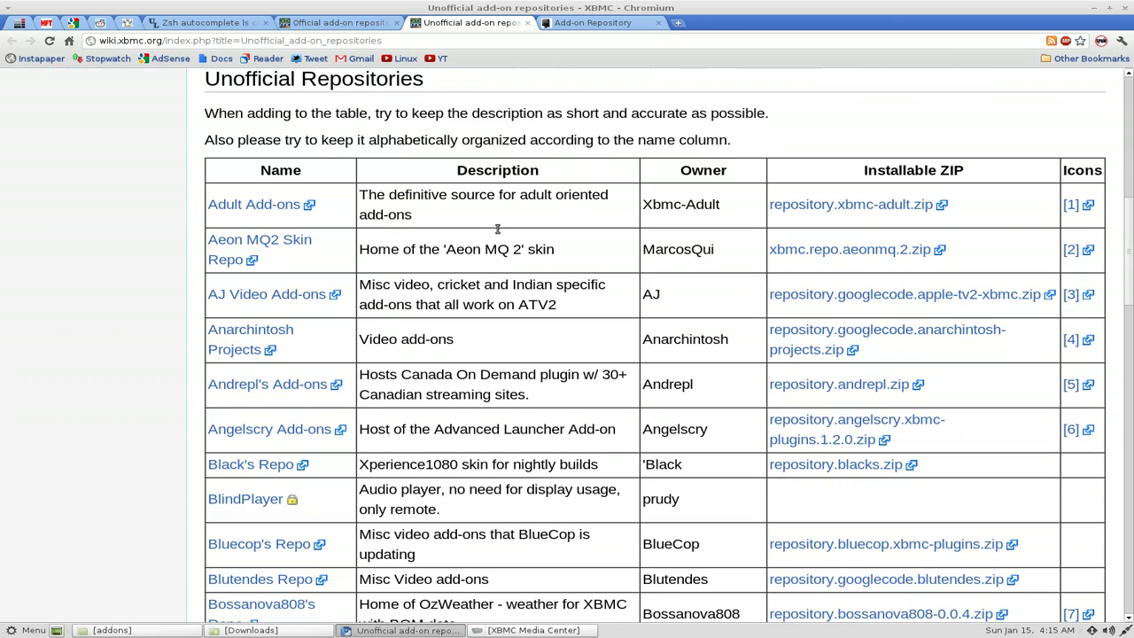
scroll(498, 228, down, 3)
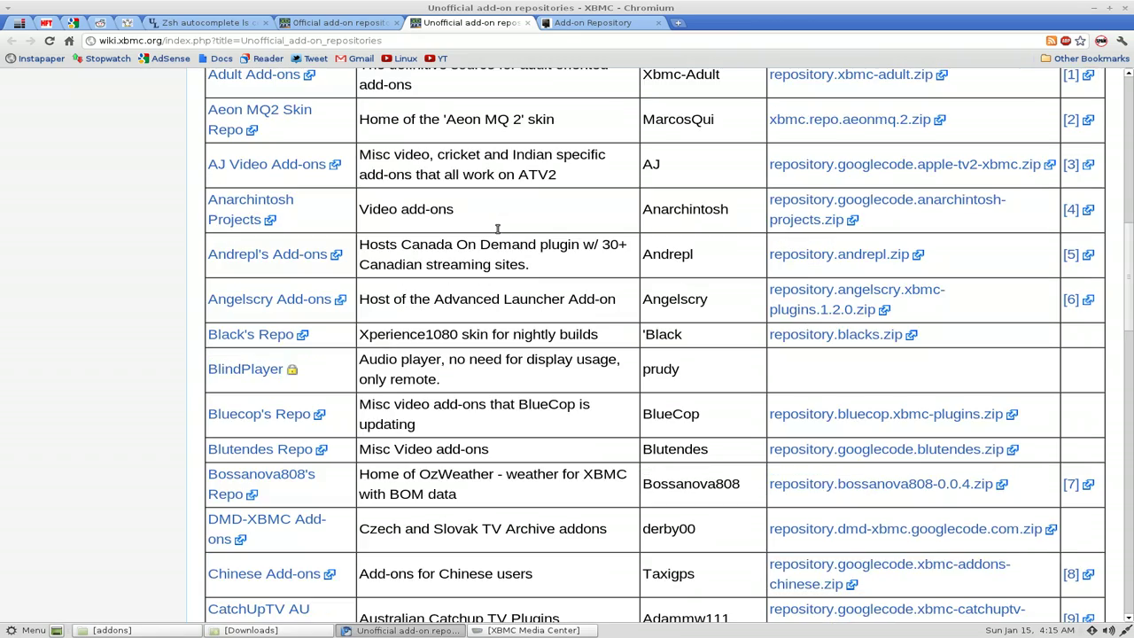
scroll(483, 239, down, 3)
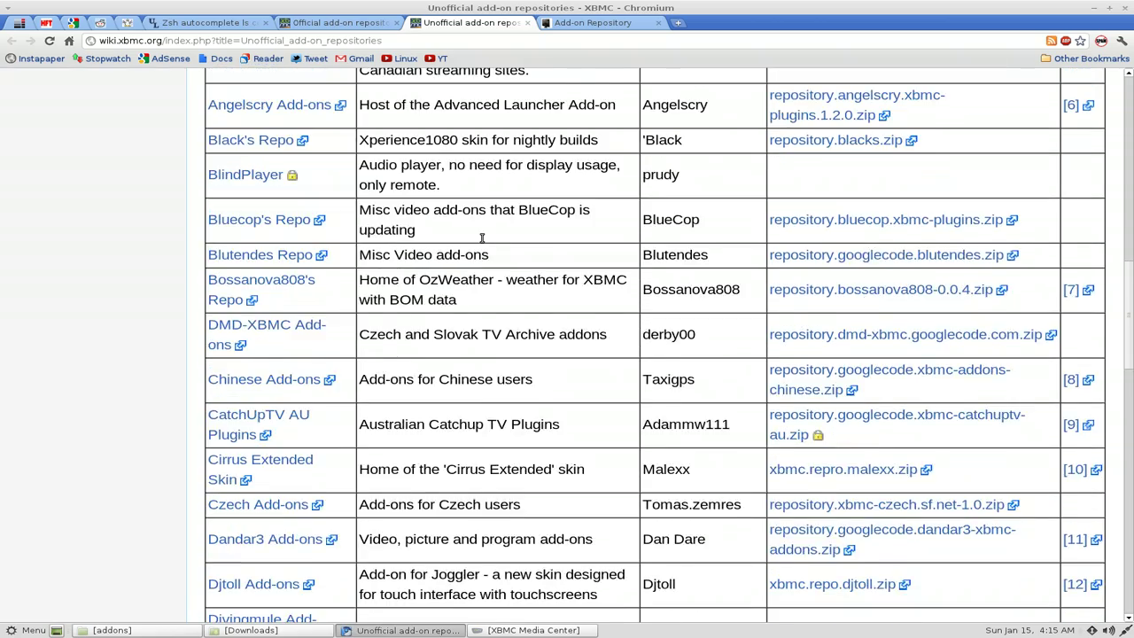
scroll(482, 238, up, 6)
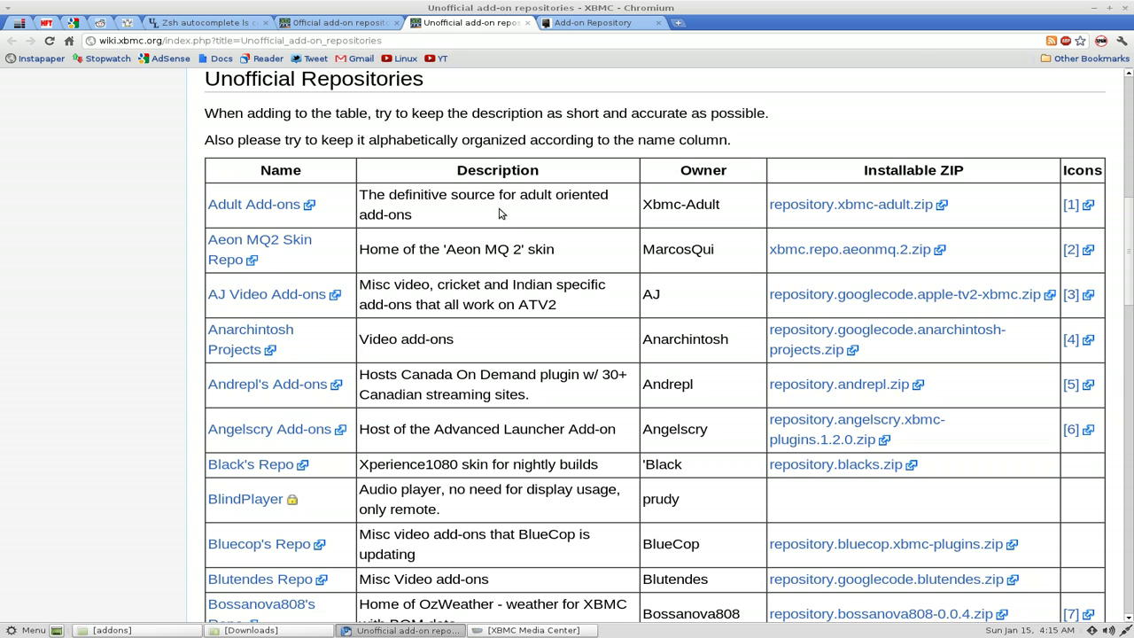
Highlight words in the Adult Add-ons, Andrepl and DMD-XBMC rows, like Canada, Czech and Slovak
double_click(539, 194)
click(542, 241)
scroll(534, 265, down, 3)
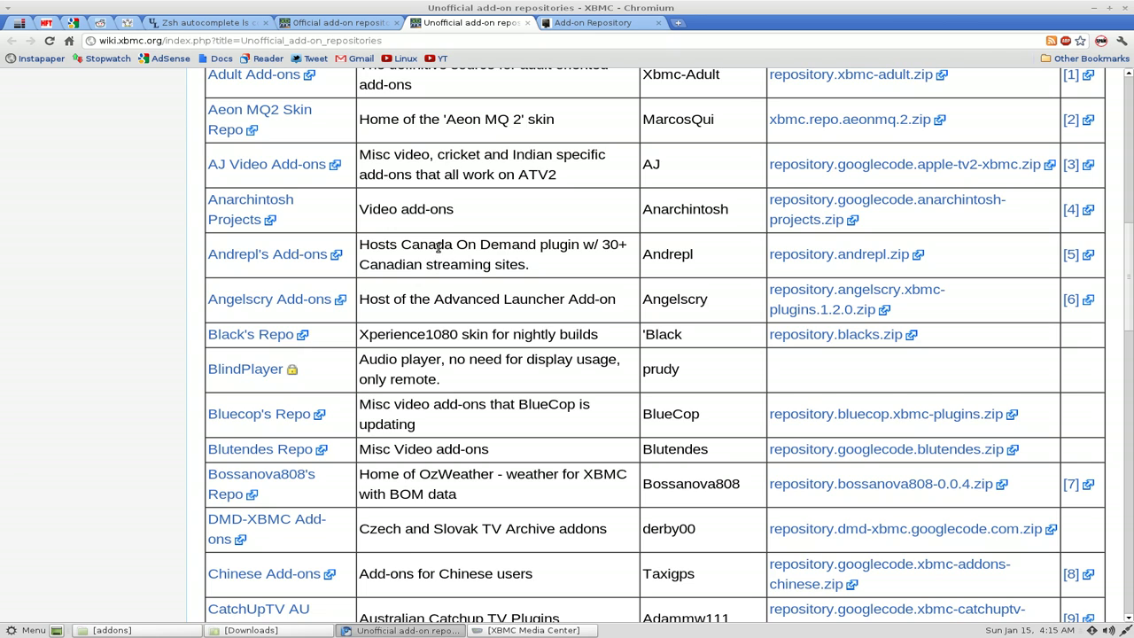
double_click(439, 247)
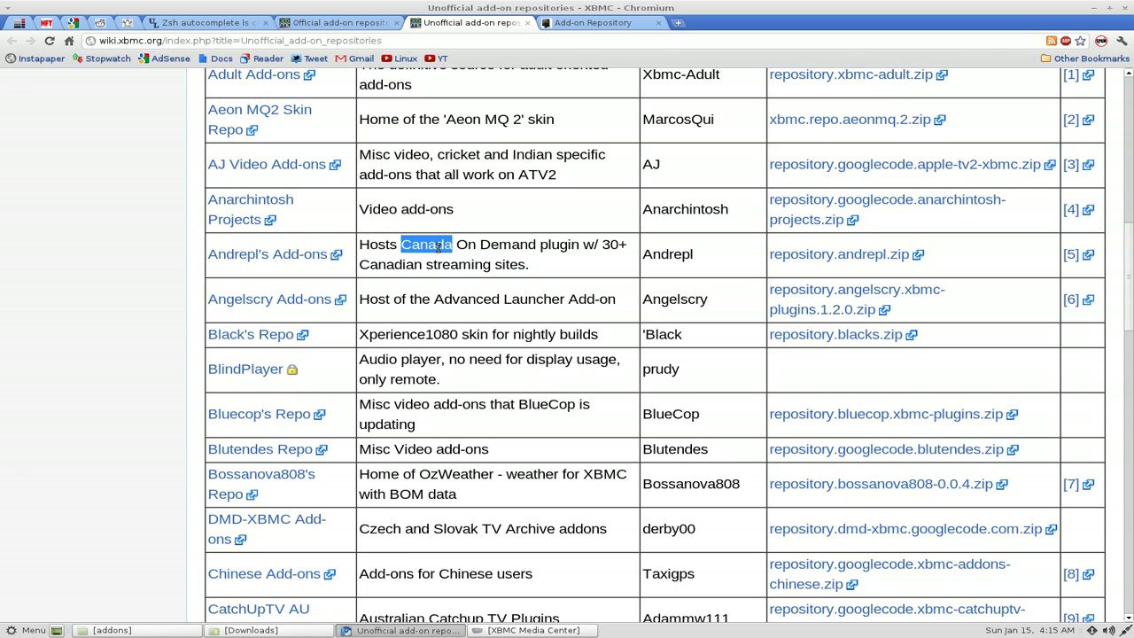
scroll(509, 315, down, 3)
click(509, 314)
double_click(376, 398)
double_click(437, 399)
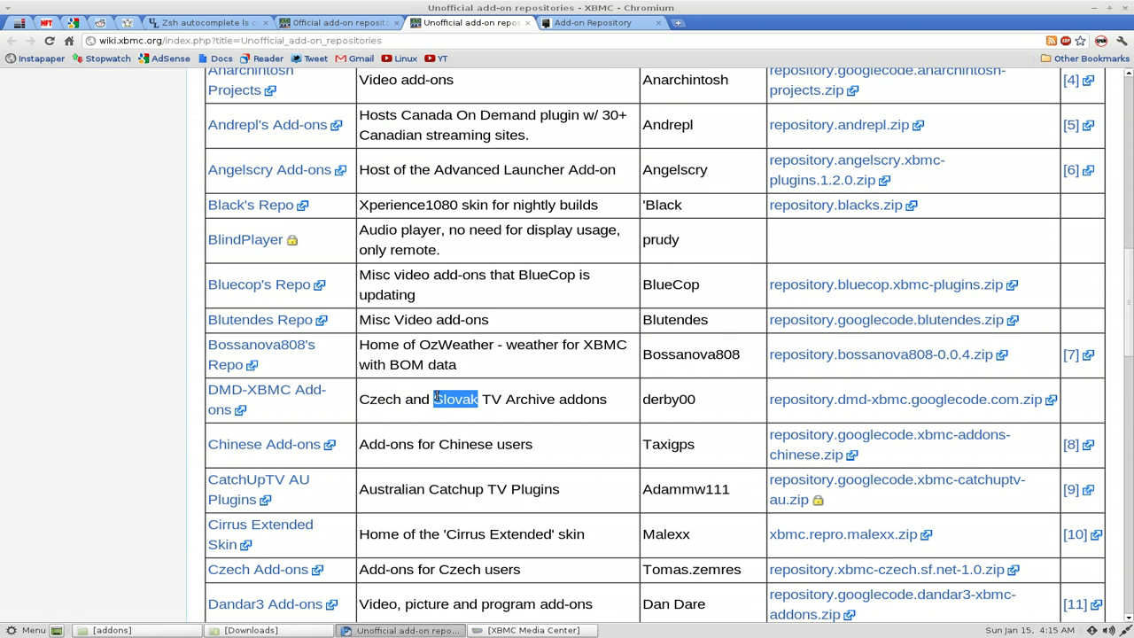
click(486, 400)
Scroll through the rest of the repositories table, then return to the Repositories Installer page
scroll(485, 400, down, 4)
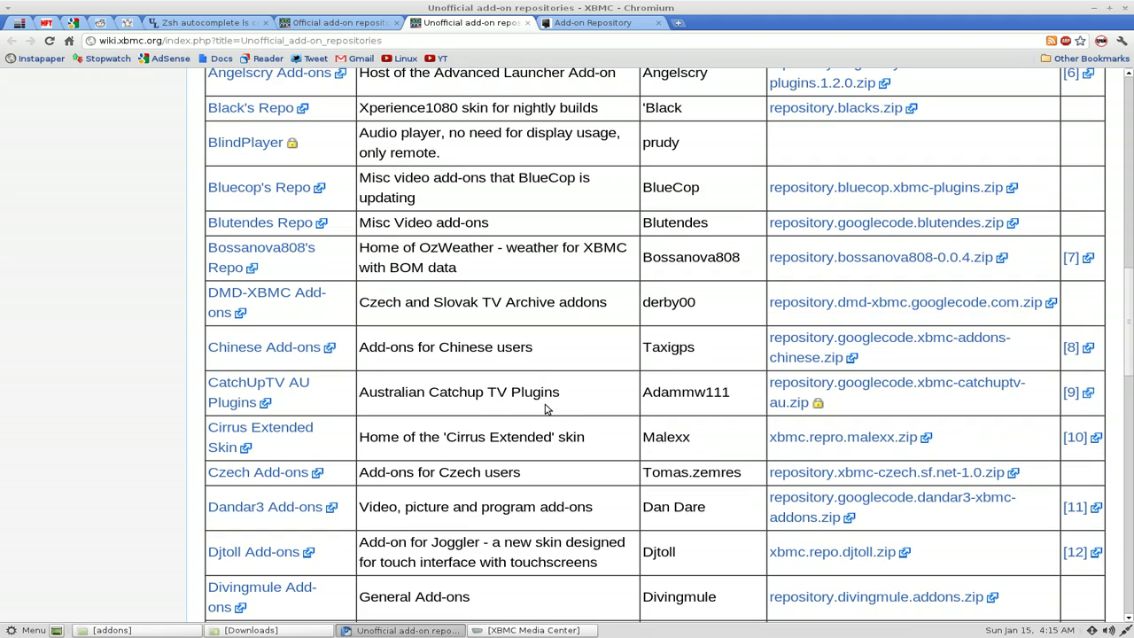
scroll(547, 414, down, 1)
scroll(547, 416, down, 2)
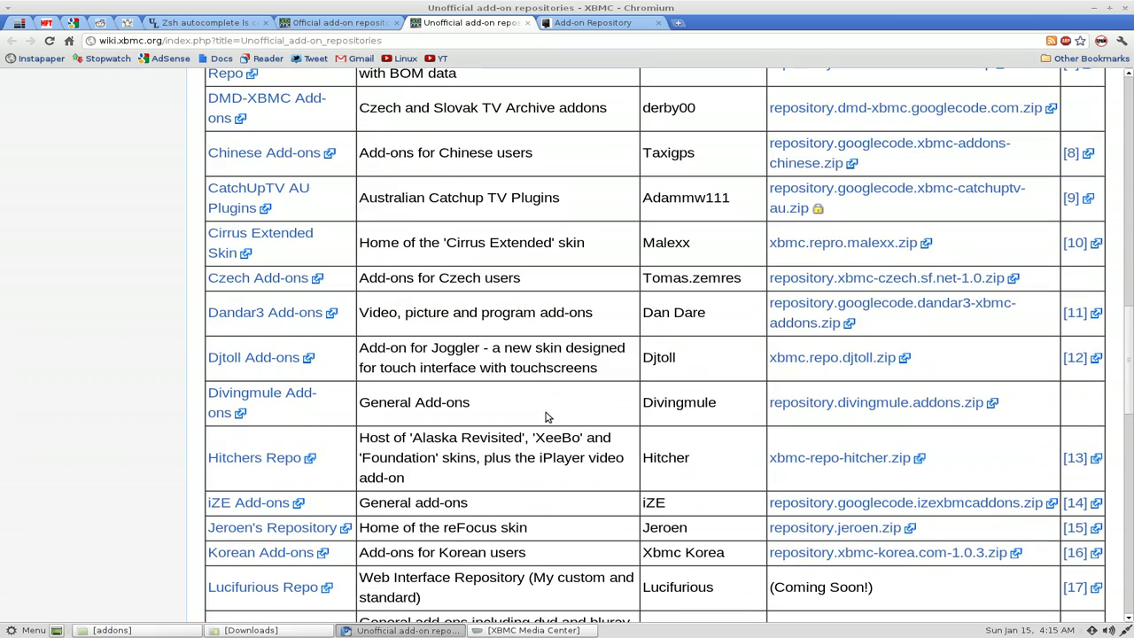
scroll(546, 416, down, 2)
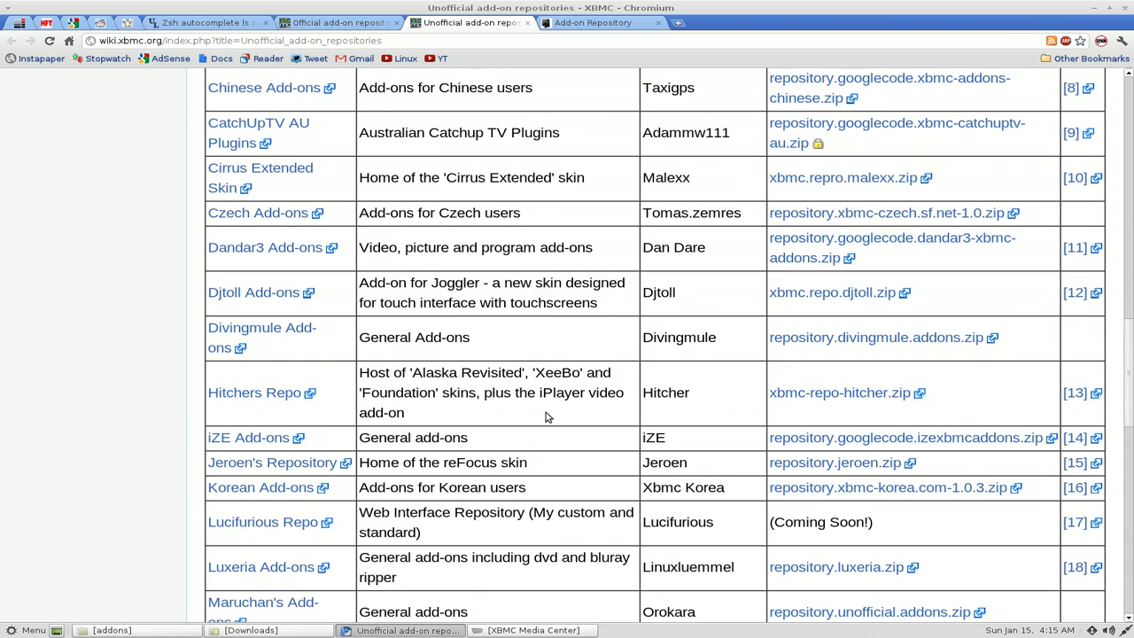
scroll(546, 417, up, 2)
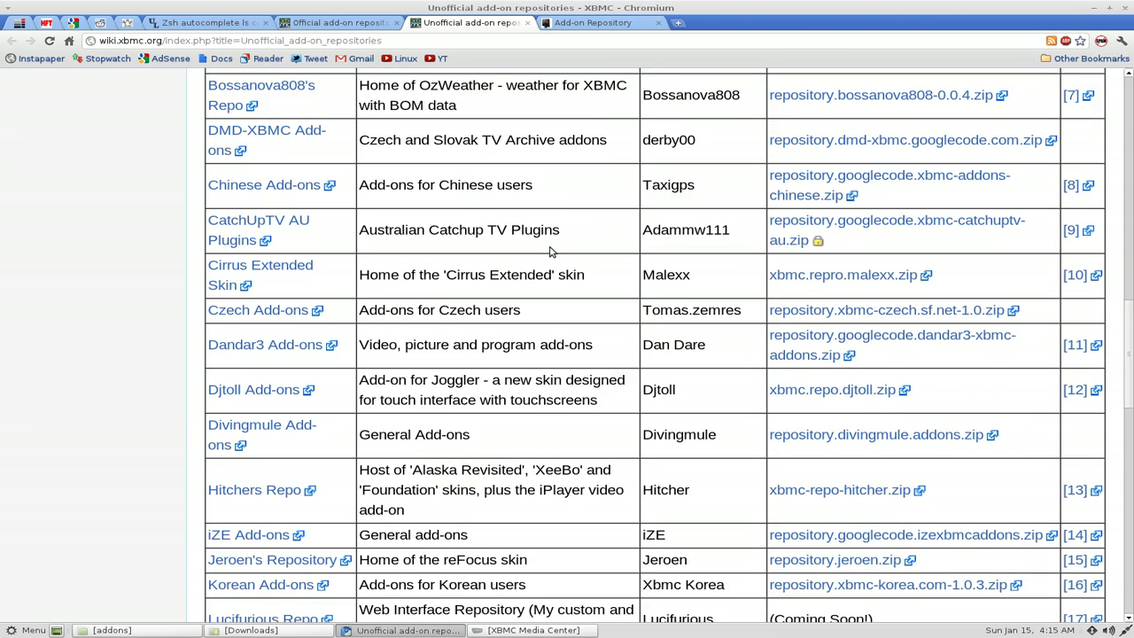
click(594, 22)
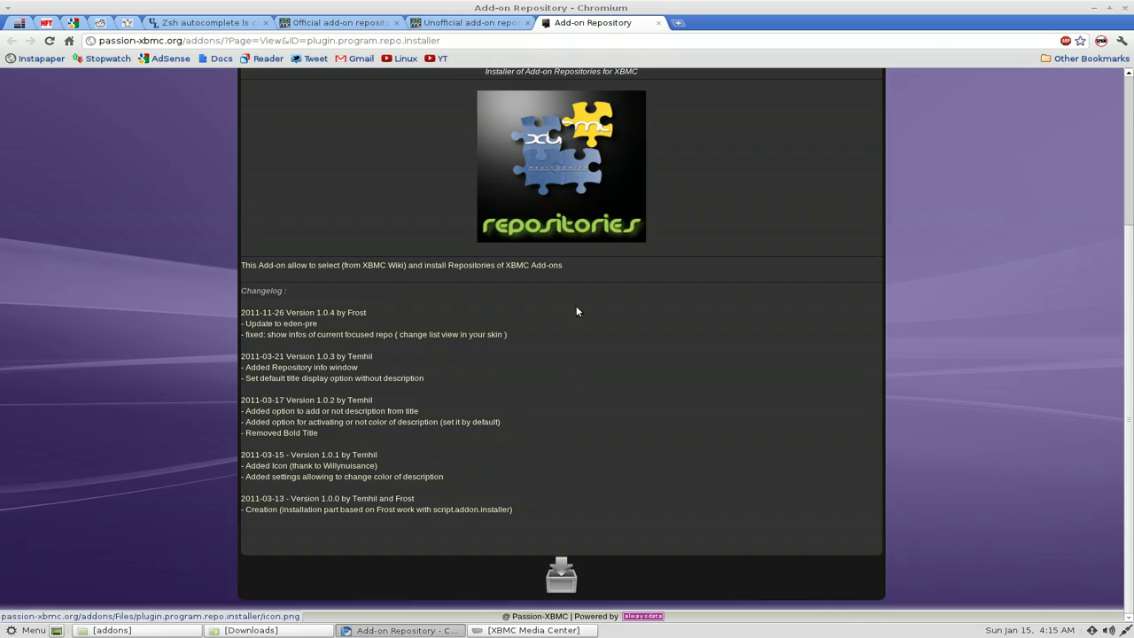
Minimize Chromium and bring up the Downloads folder holding plugin.program.repo.installer-1.0.4.zip
click(556, 581)
click(1095, 7)
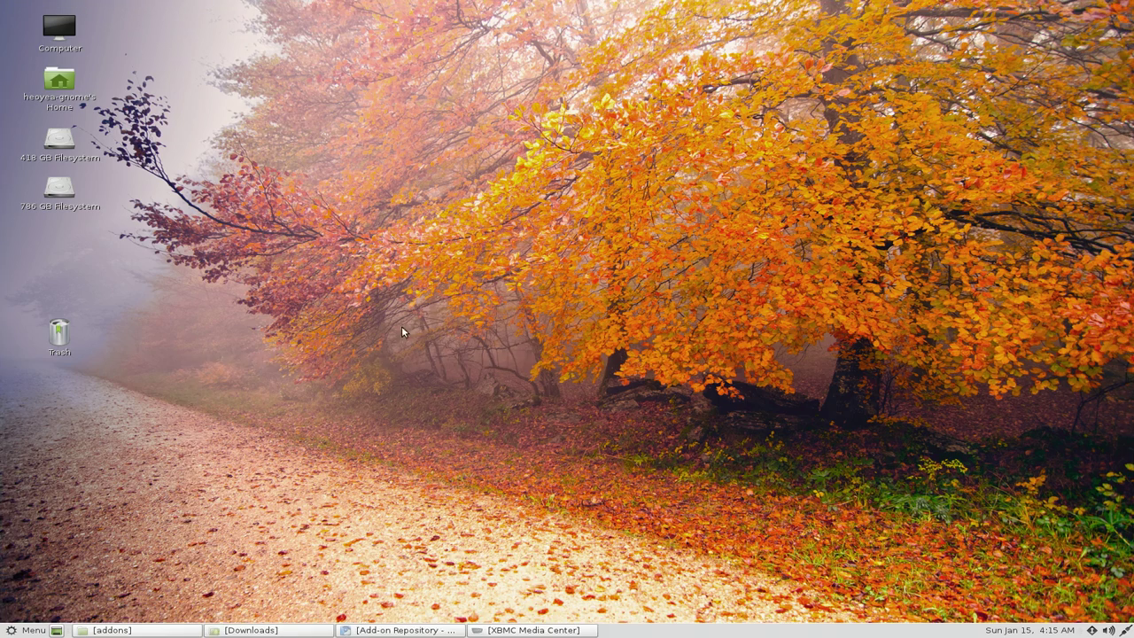
click(250, 630)
click(842, 519)
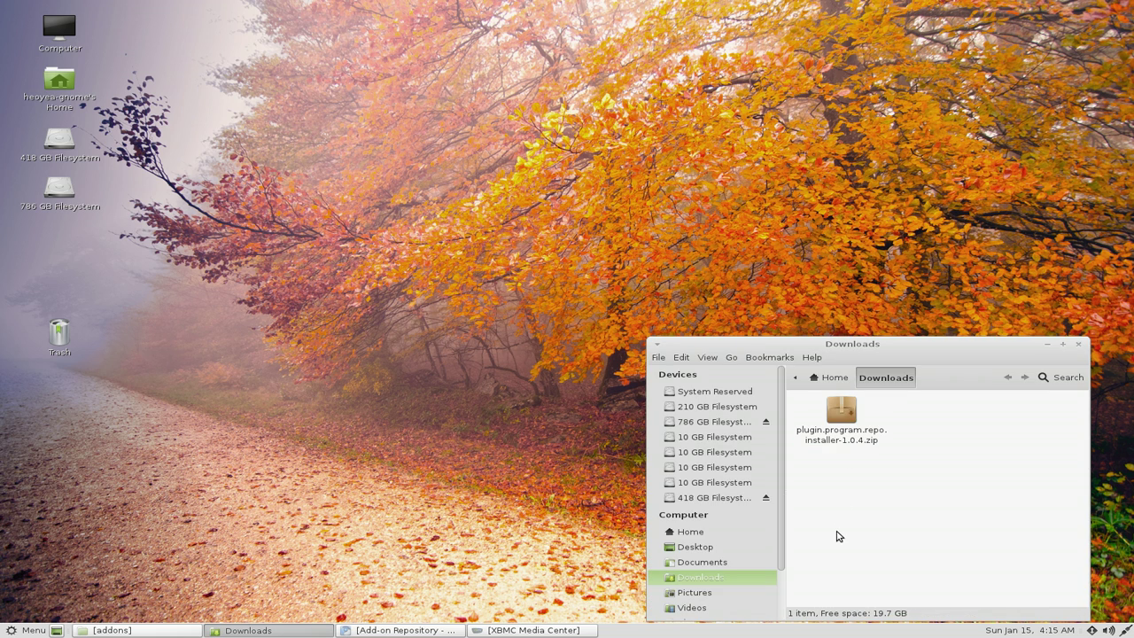
Navigate the addons window to Home > .xbmc > addons
click(150, 631)
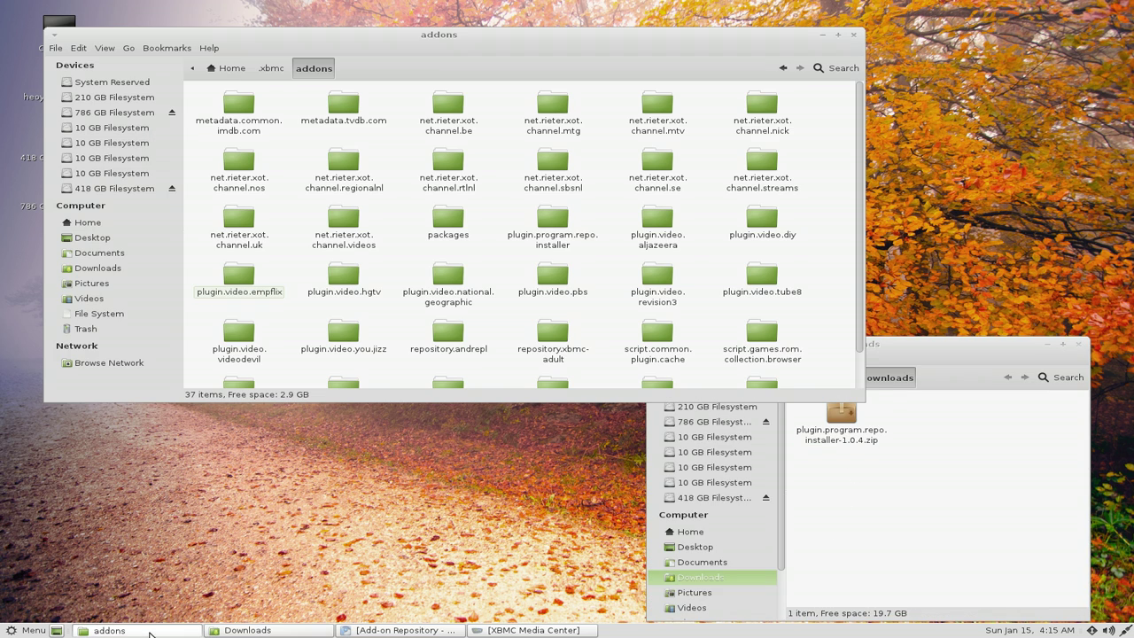
click(323, 521)
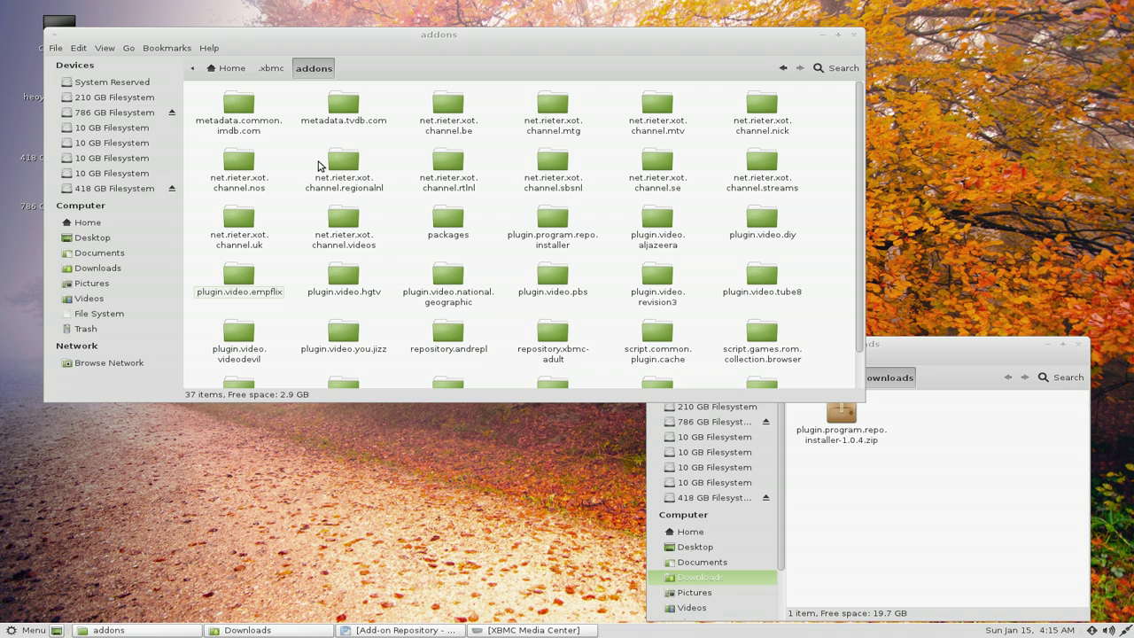
click(228, 69)
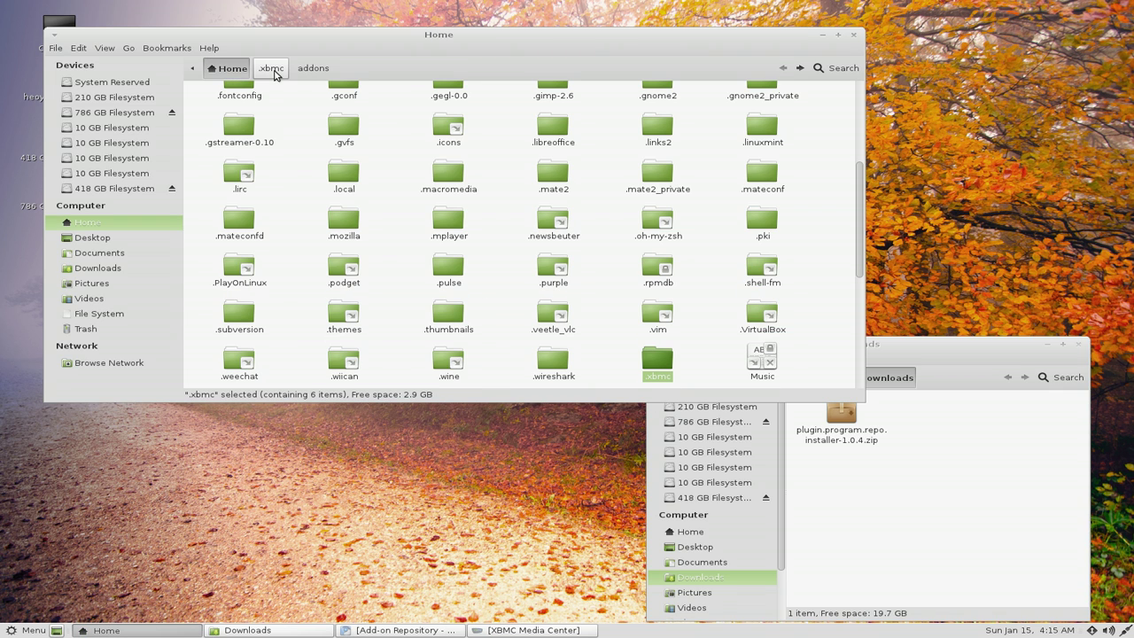
click(275, 75)
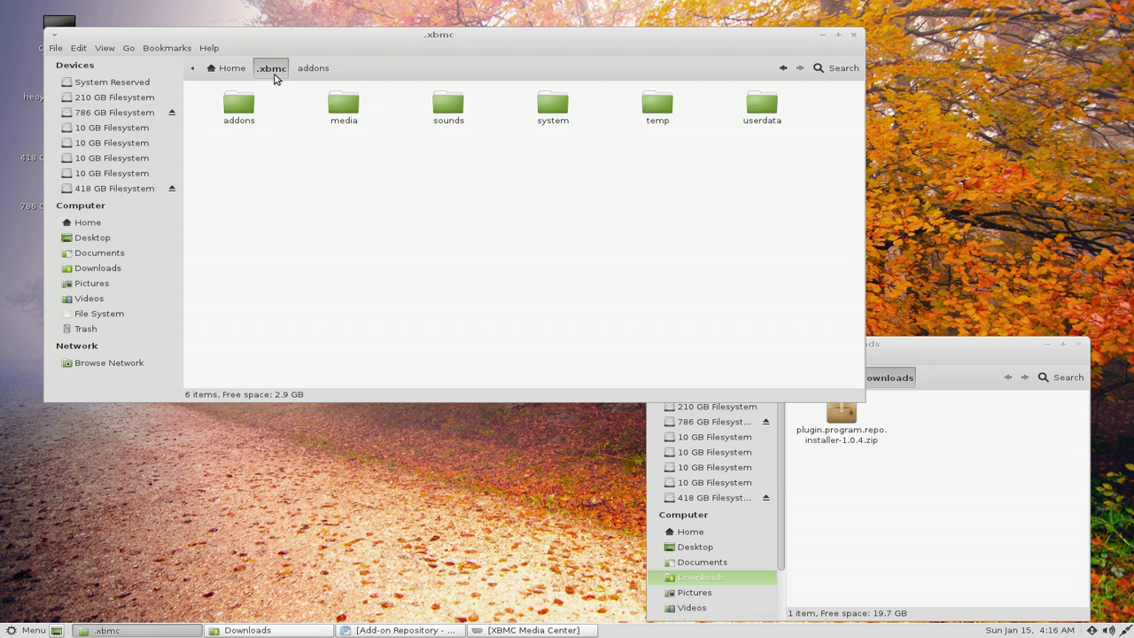
click(294, 71)
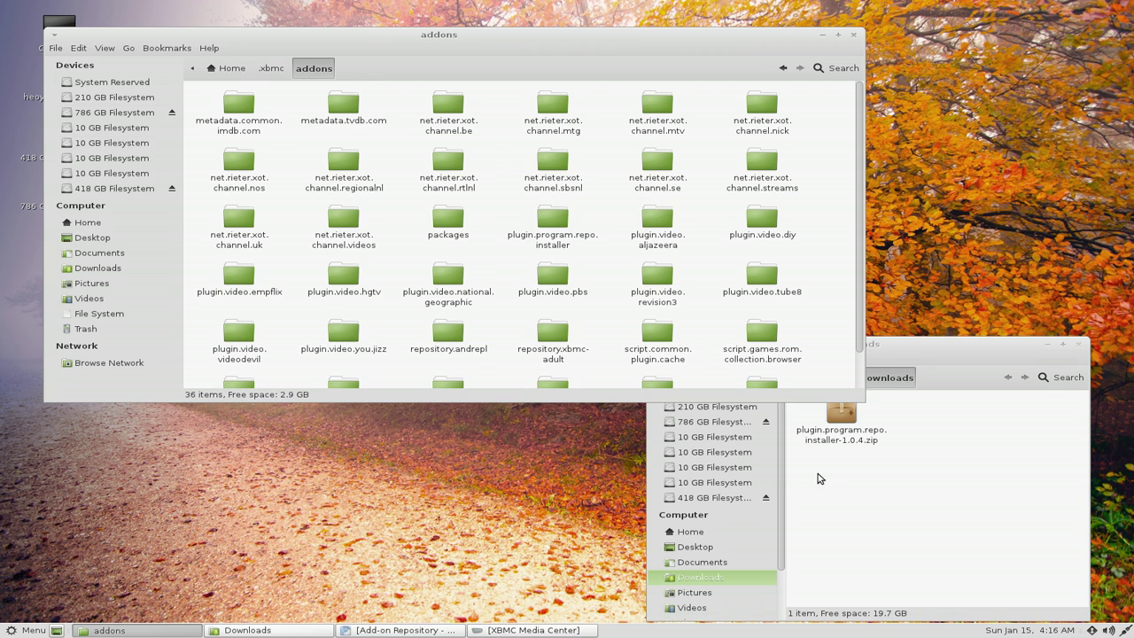
Extract the plugin.program.repo.installer folder from the zip into the .xbmc addons folder
click(848, 462)
double_click(846, 432)
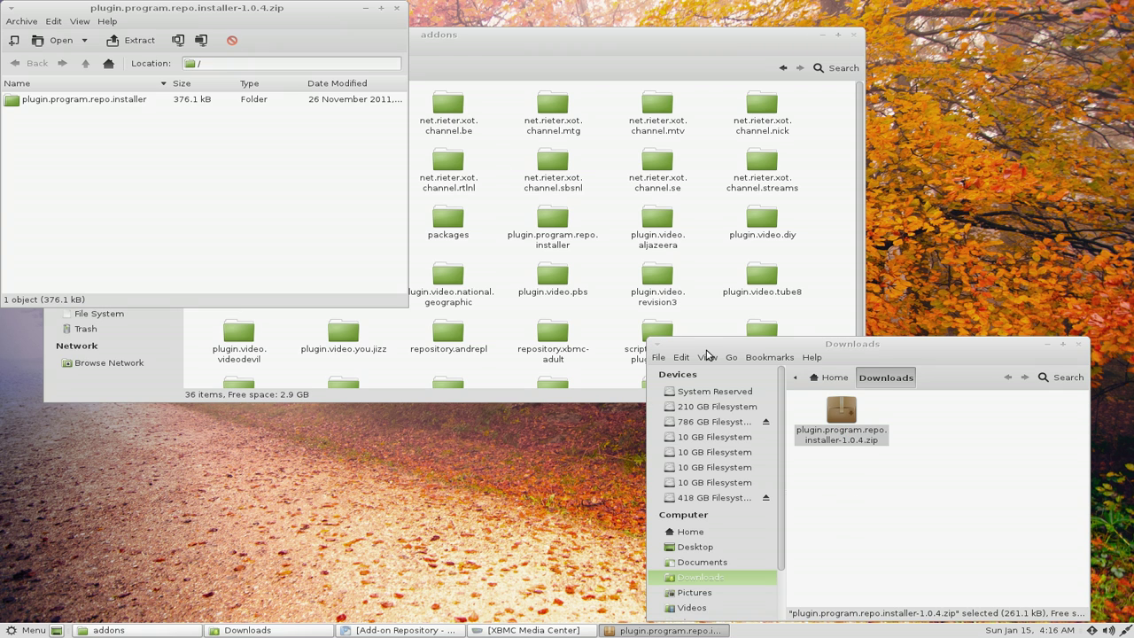
mouse_move(78, 104)
mouse_down()
mouse_move(169, 105)
mouse_move(542, 164)
mouse_move(587, 147)
mouse_move(206, 163)
mouse_up()
click(397, 9)
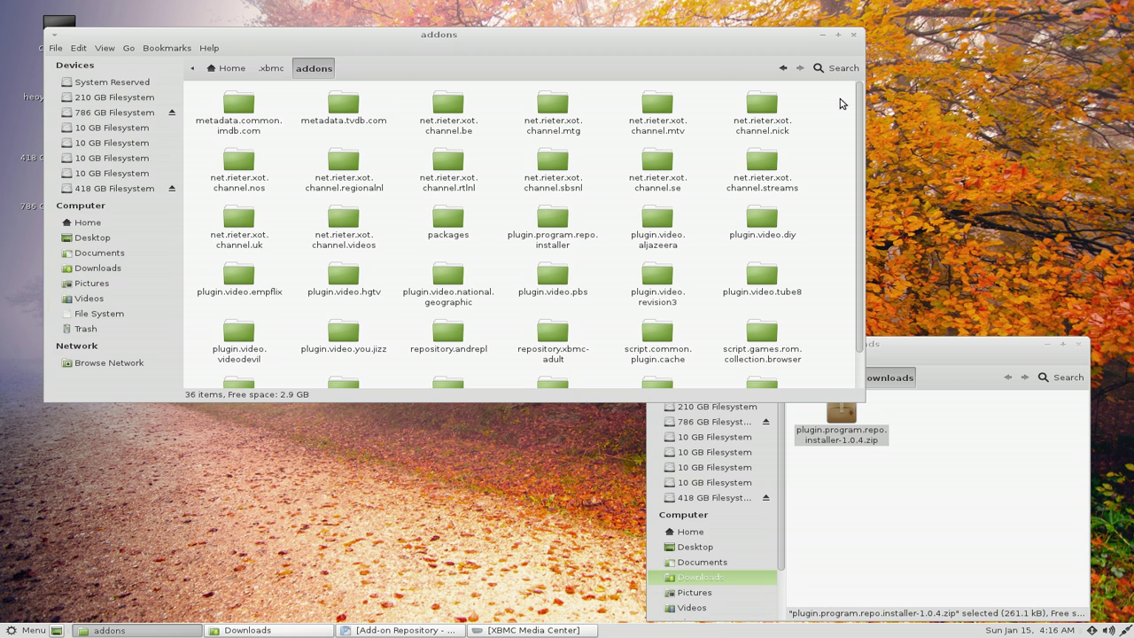
Minimize both folder windows and bring XBMC Media Center up full screen
click(822, 35)
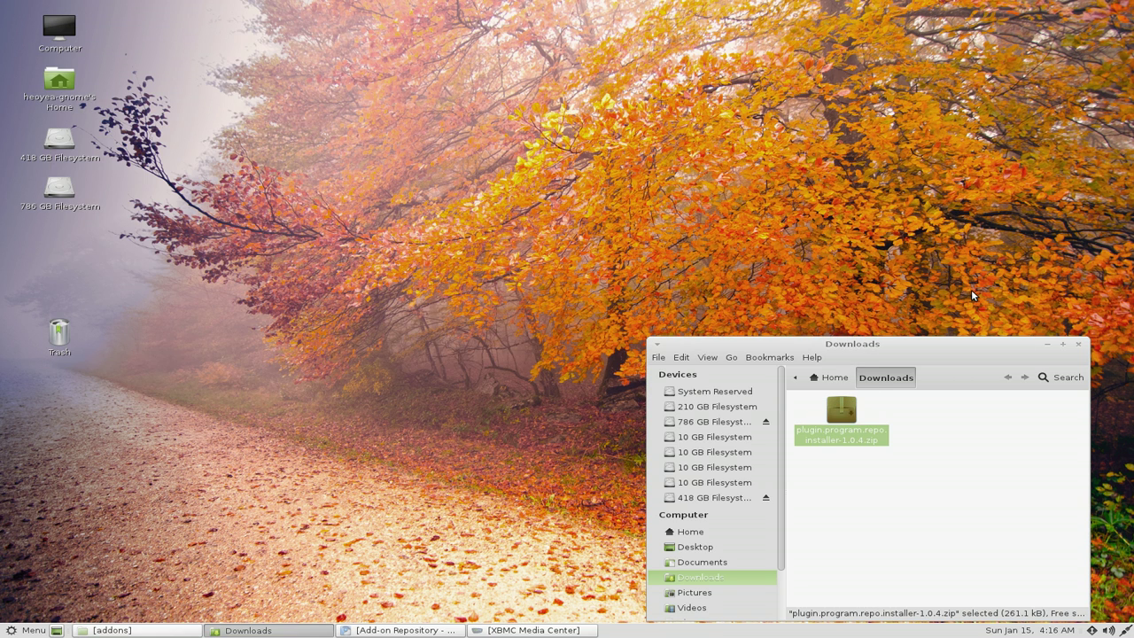
click(1047, 344)
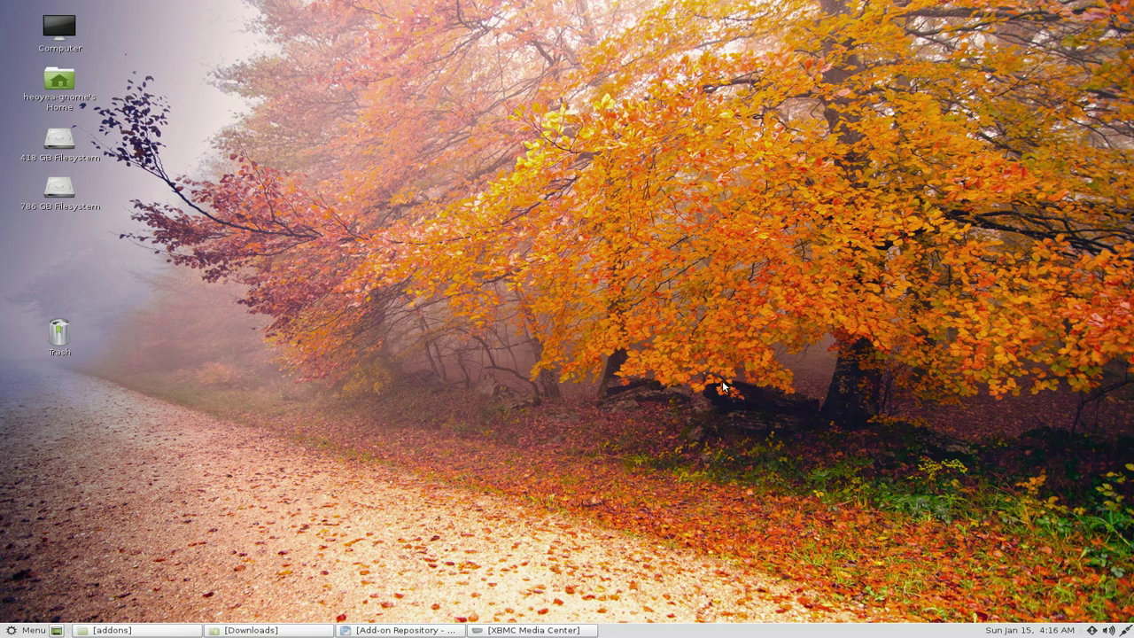
click(562, 631)
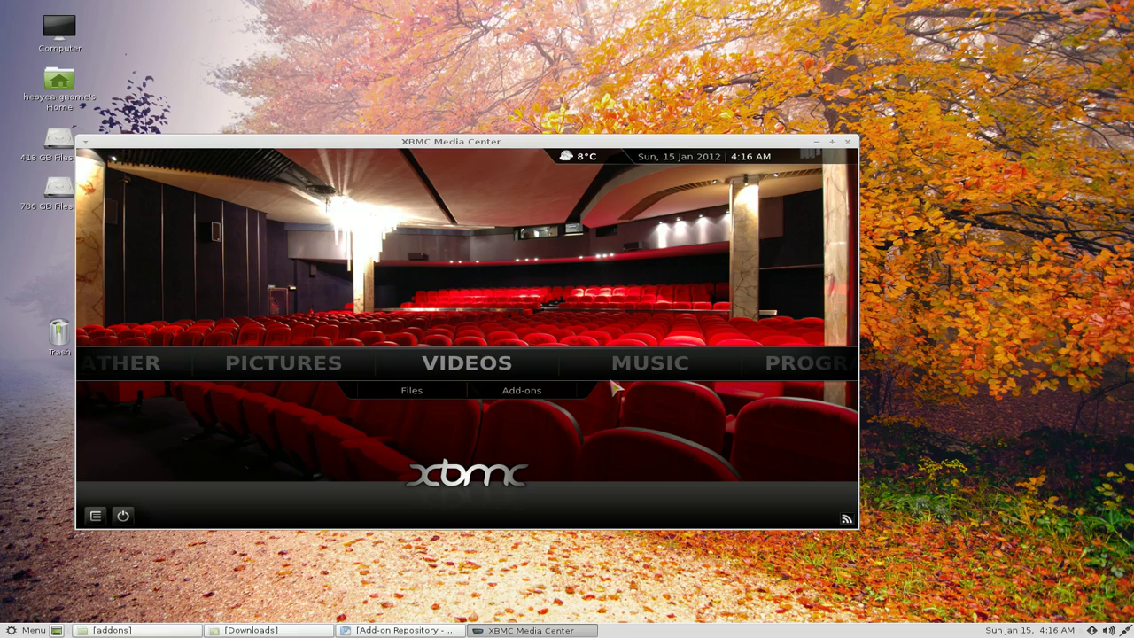
key(backslash)
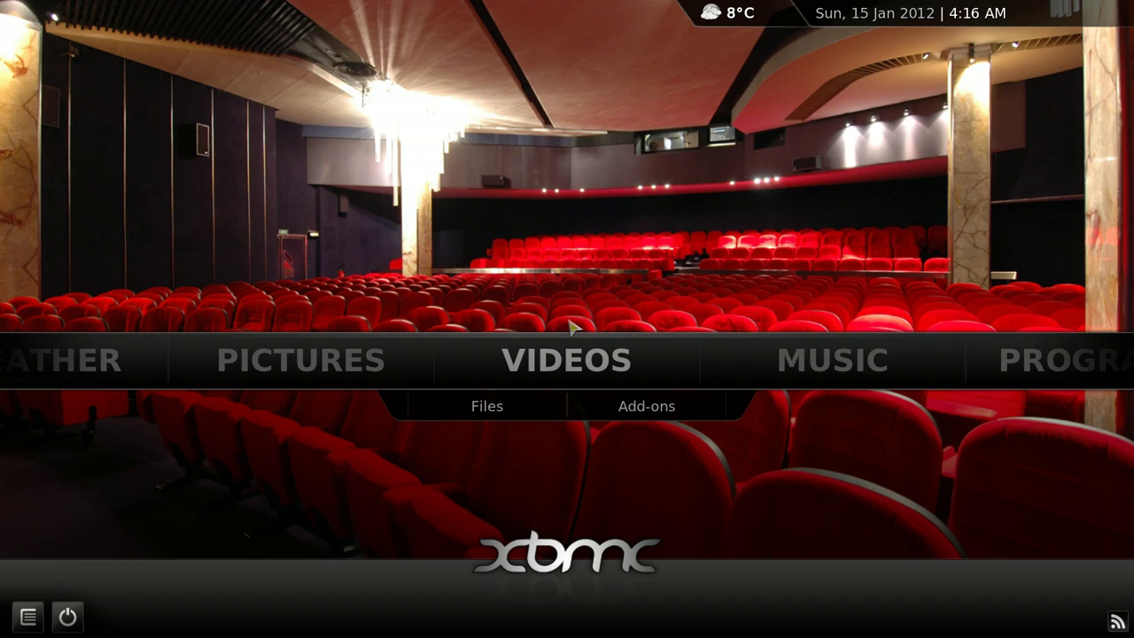
key(Right)
key(Right)
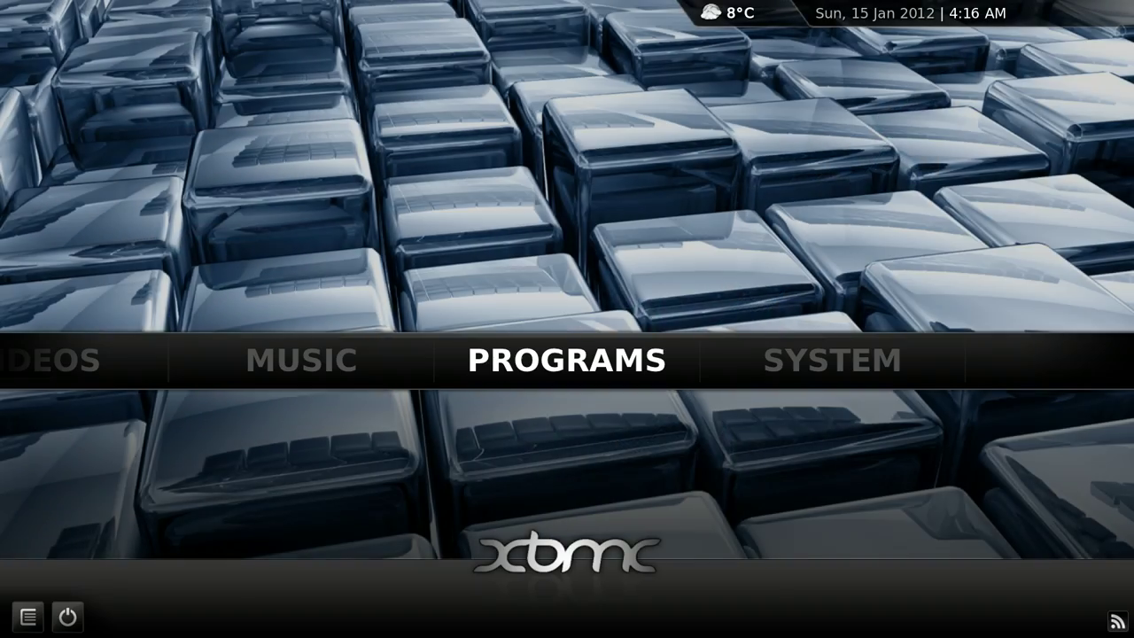
key(Return)
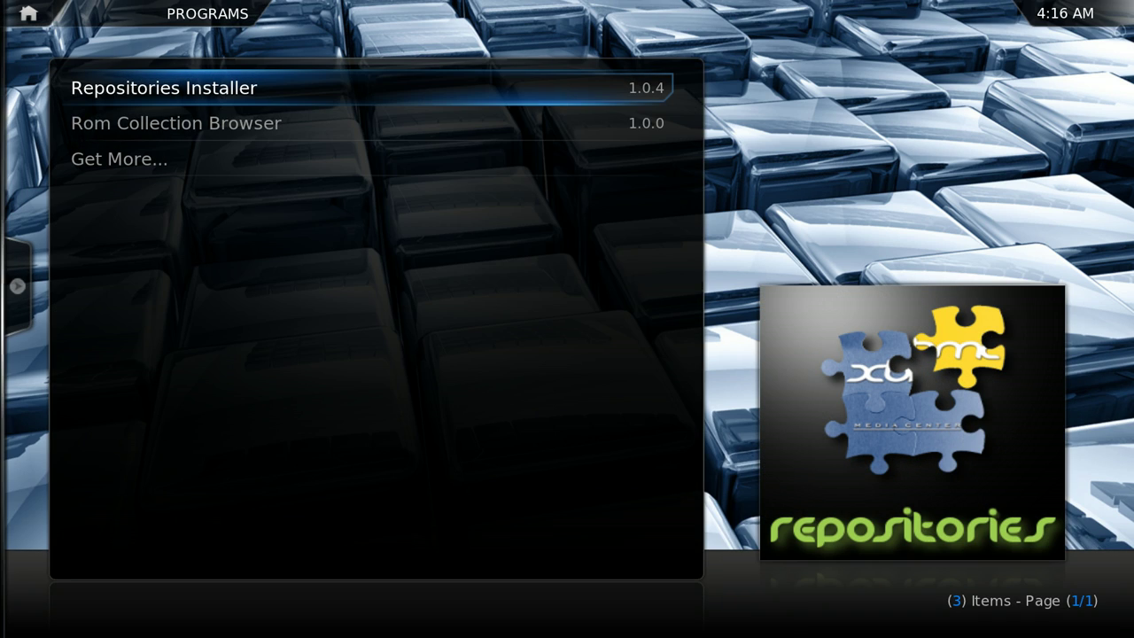
key(Down)
key(Up)
key(Return)
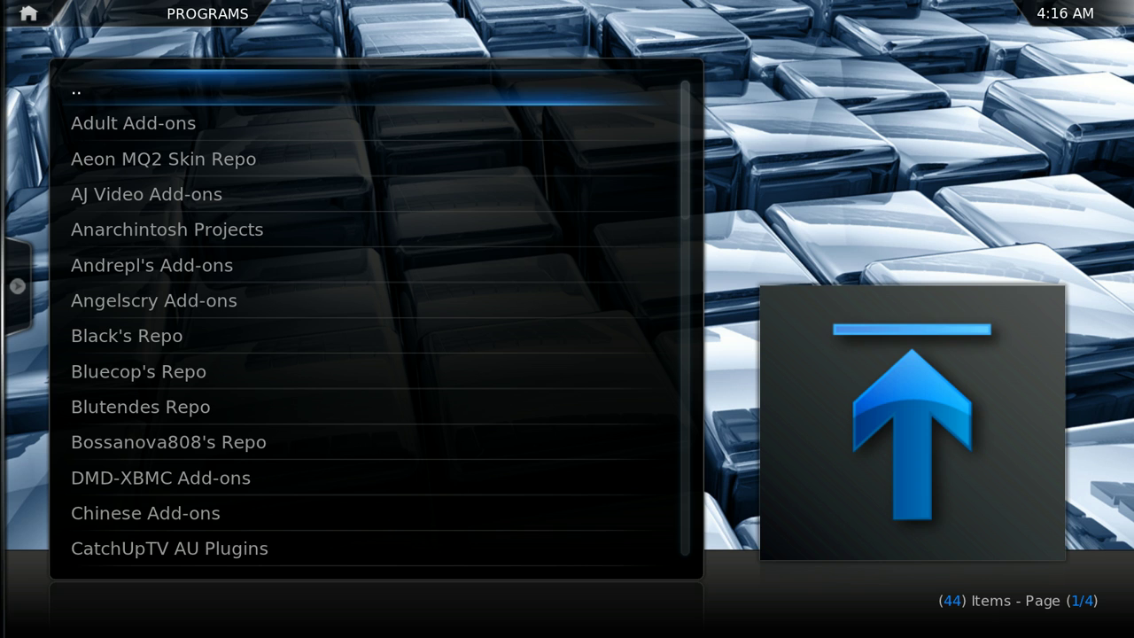
key(Down)
key(Down)
key(Down)
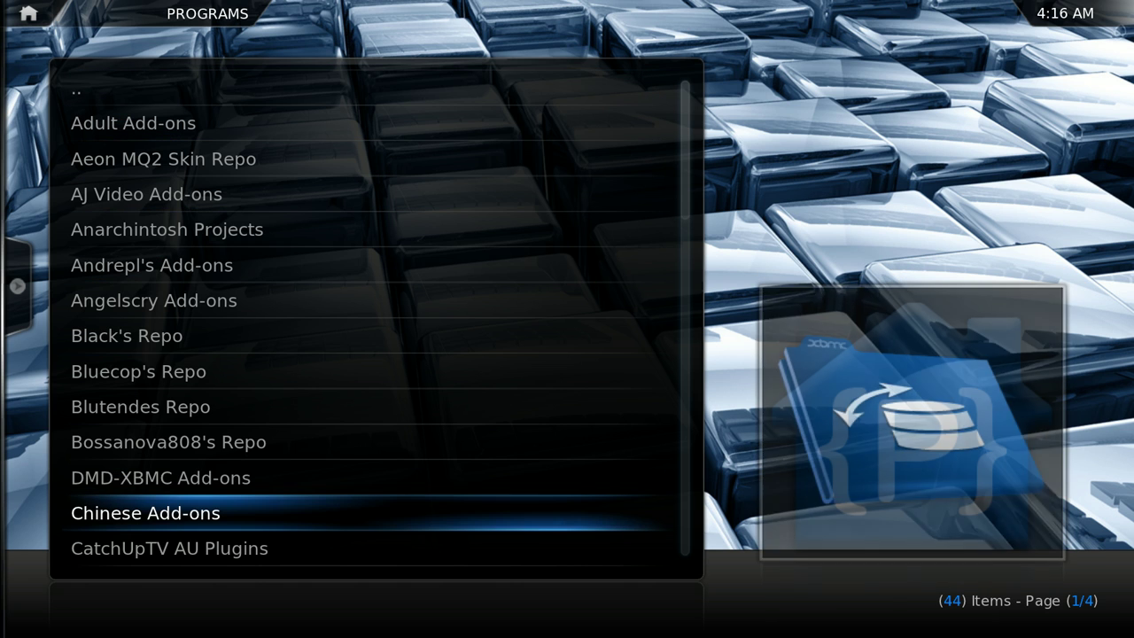
key(Up)
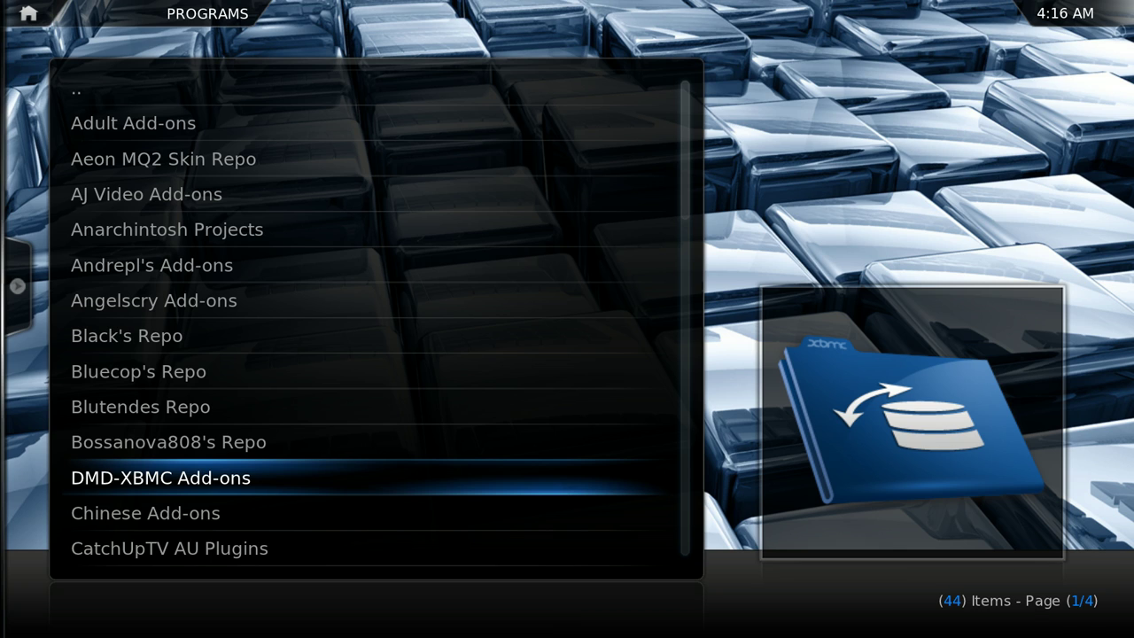
key(Up)
key(Up)
key(Up)
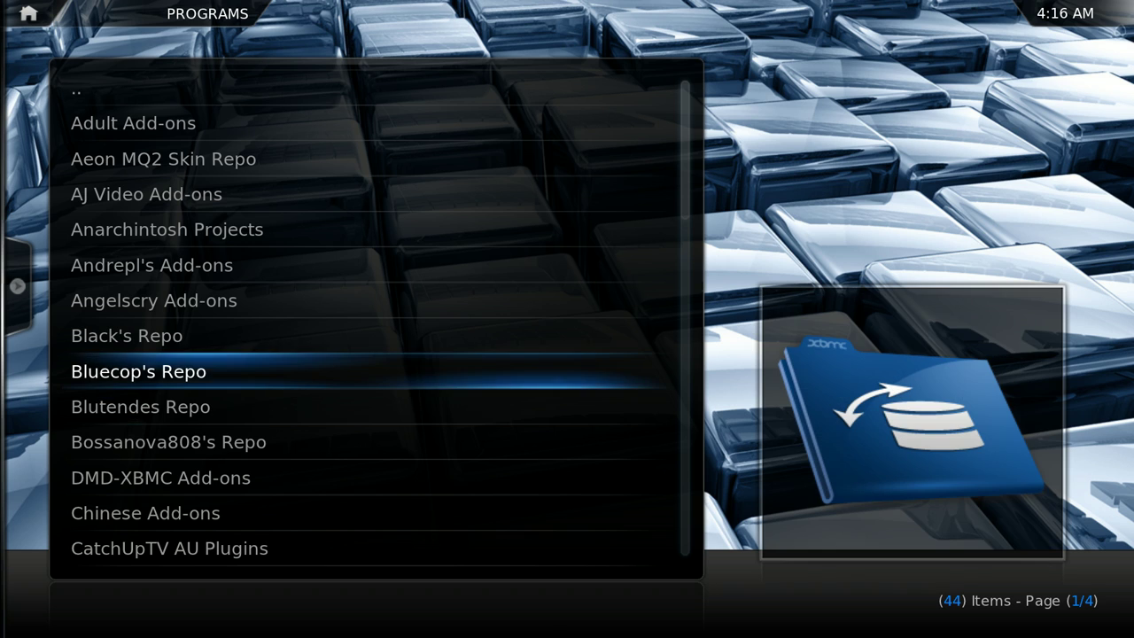
key(Return)
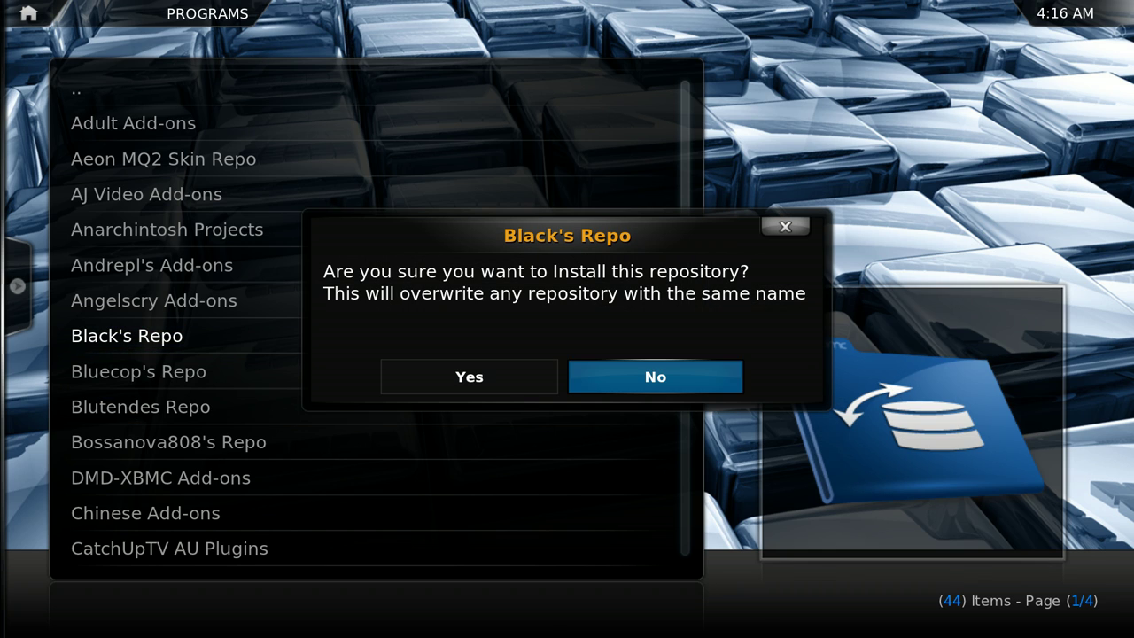
key(Left)
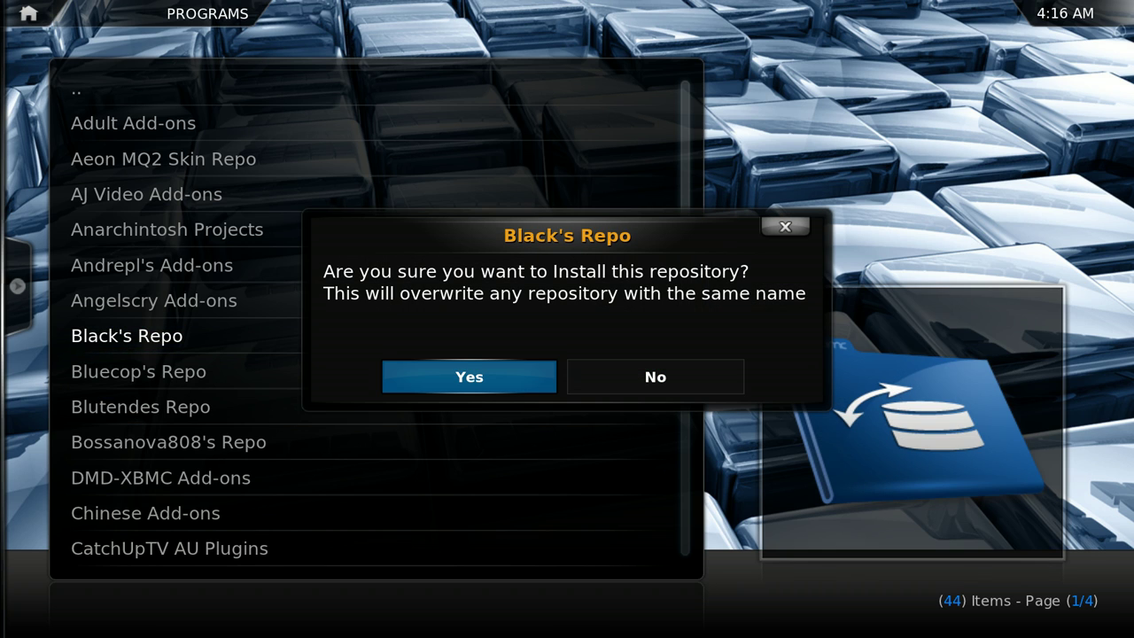
key(Right)
key(Return)
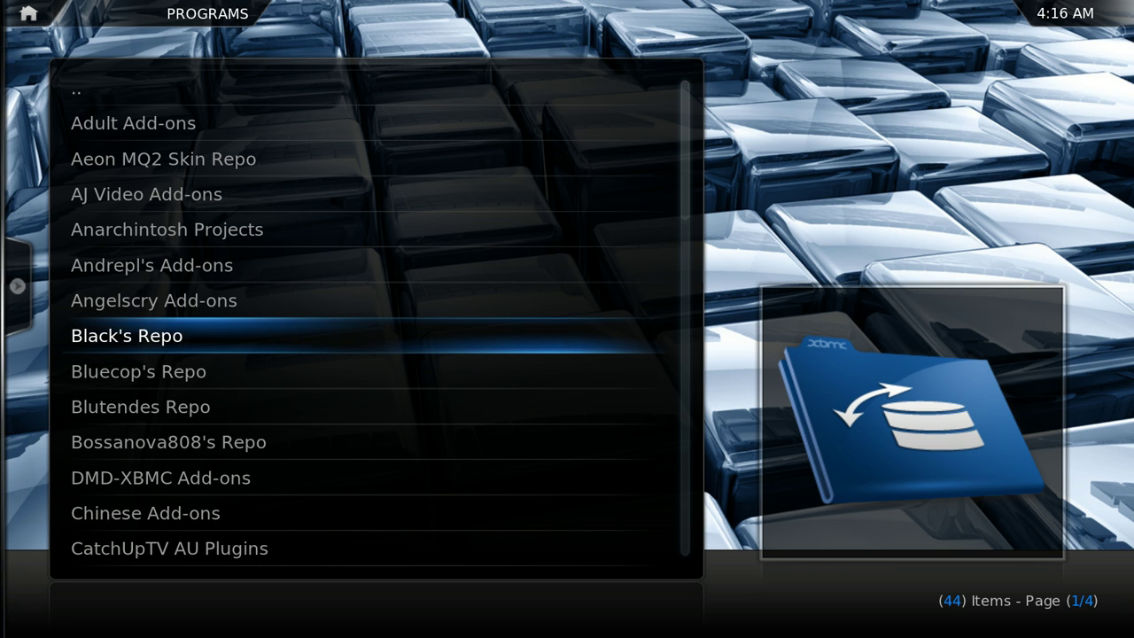
From Home, go to Videos > Add-ons and open the Get More... catalogue
key(Escape)
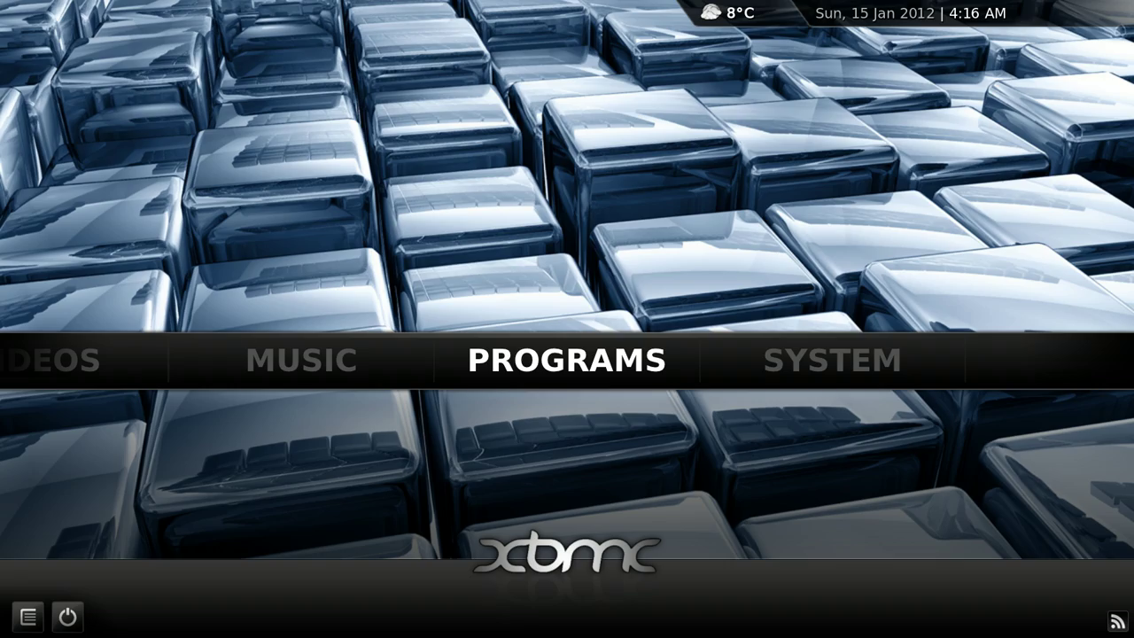
key(Left)
key(Left)
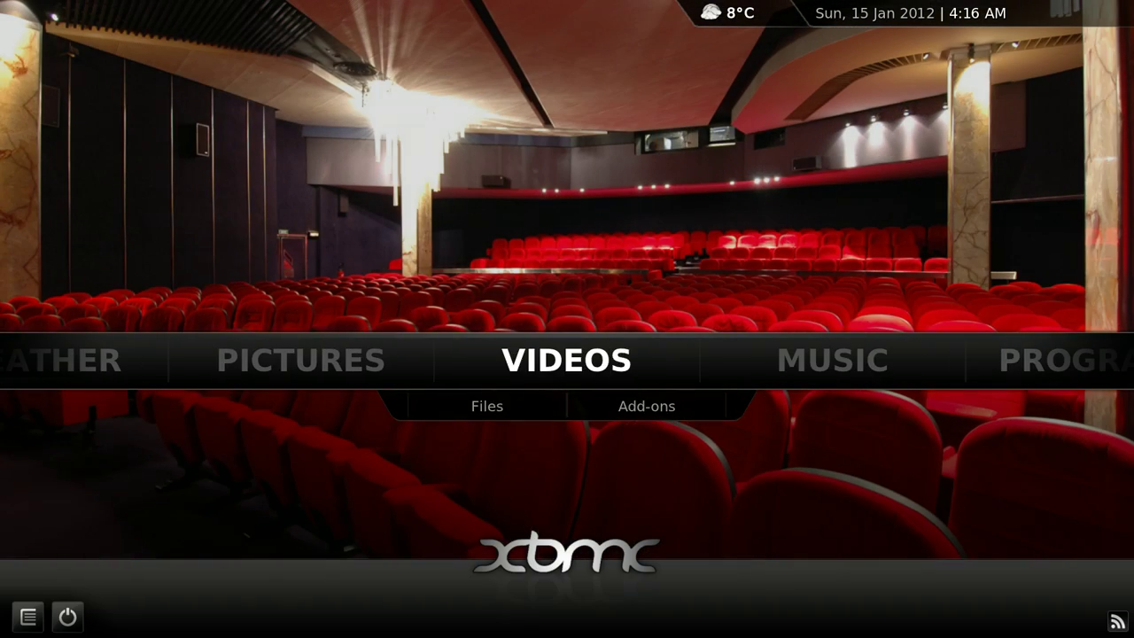
key(Down)
key(Right)
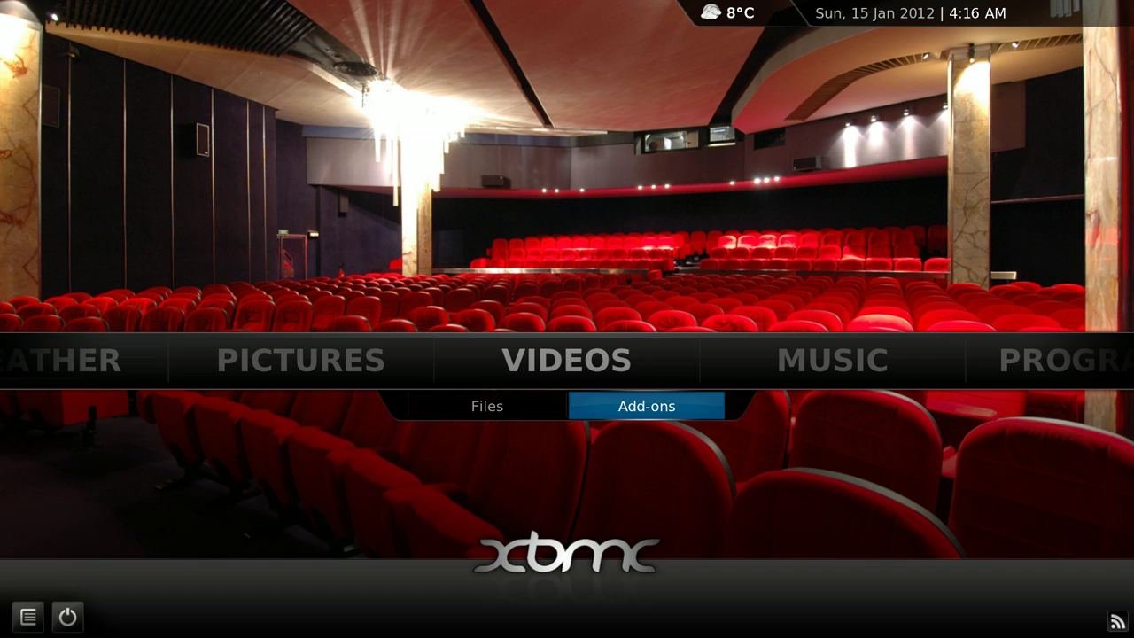
key(Return)
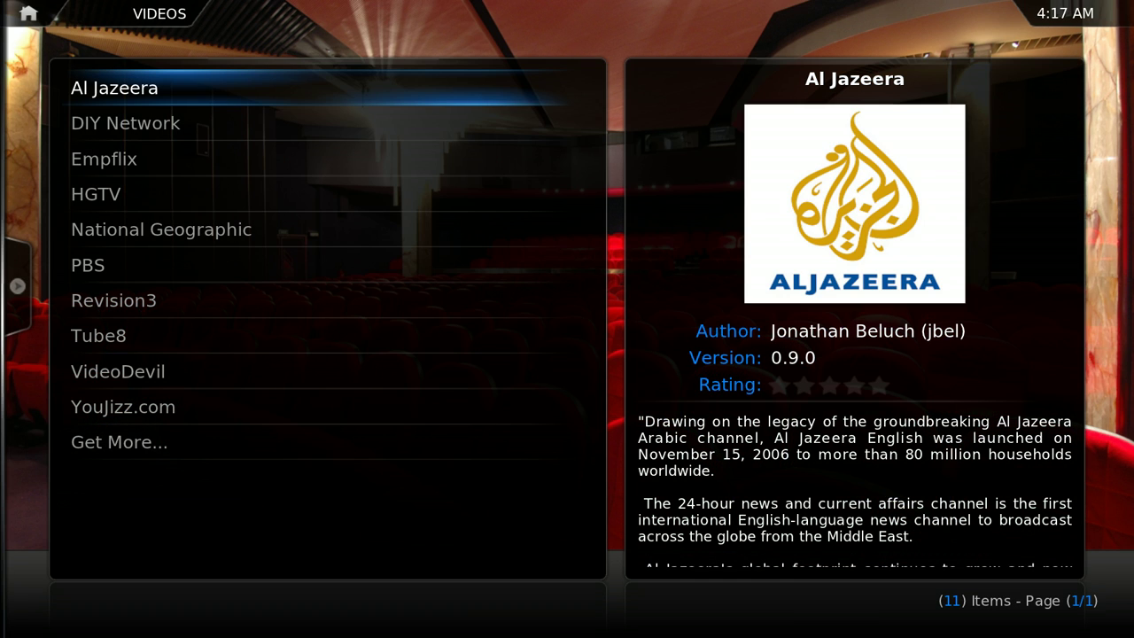
key(Up)
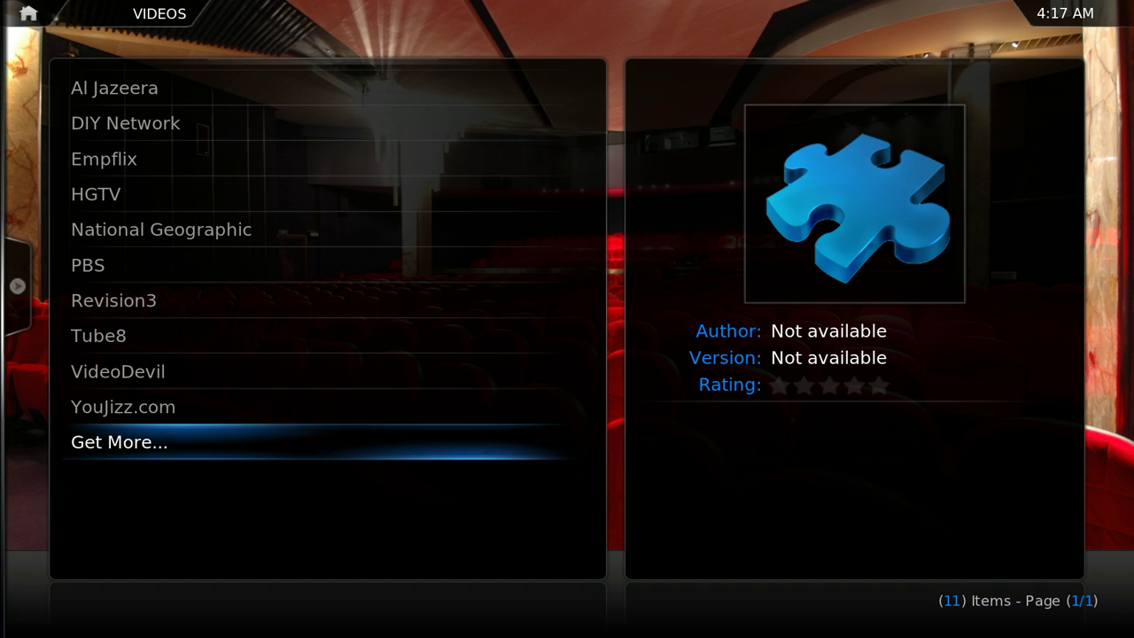
key(Return)
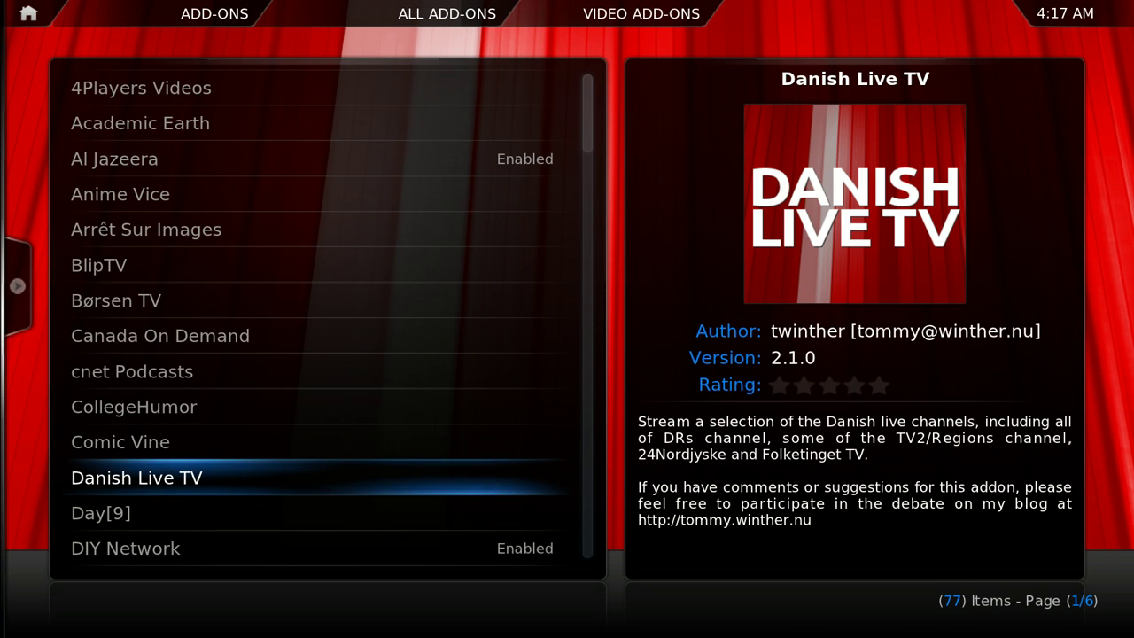
Move through the 77 video add-ons catalogue down to YouTube
key(Down)
key(Down)
key(Down)
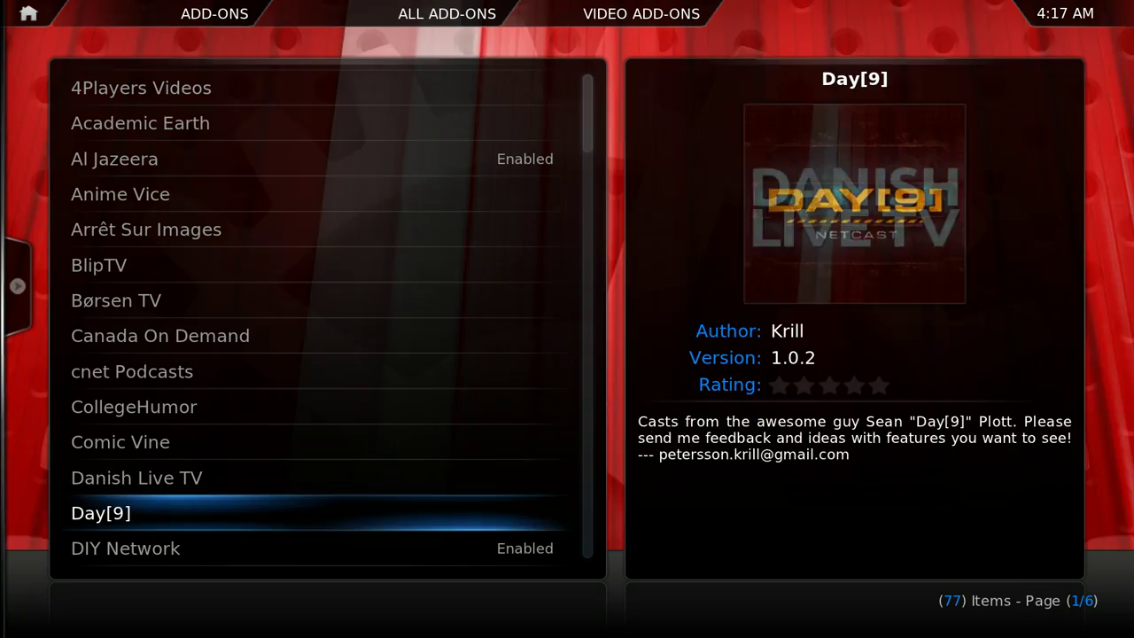
key(Up)
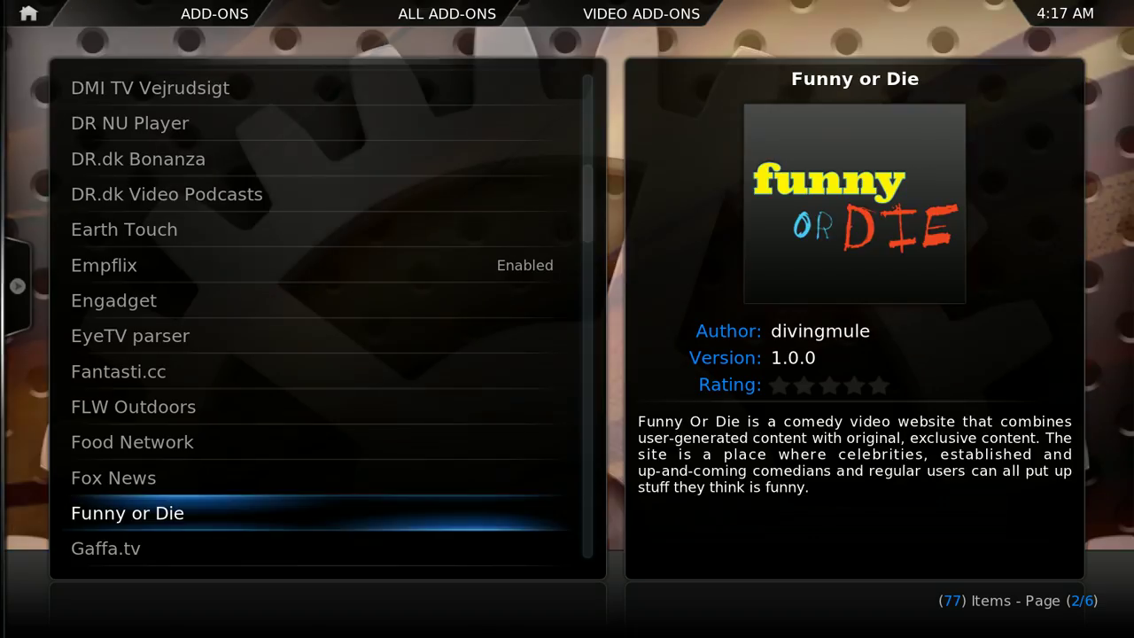
key(Down)
key(Down)
key(Down)
key(Down)
key(Down)
key(Down)
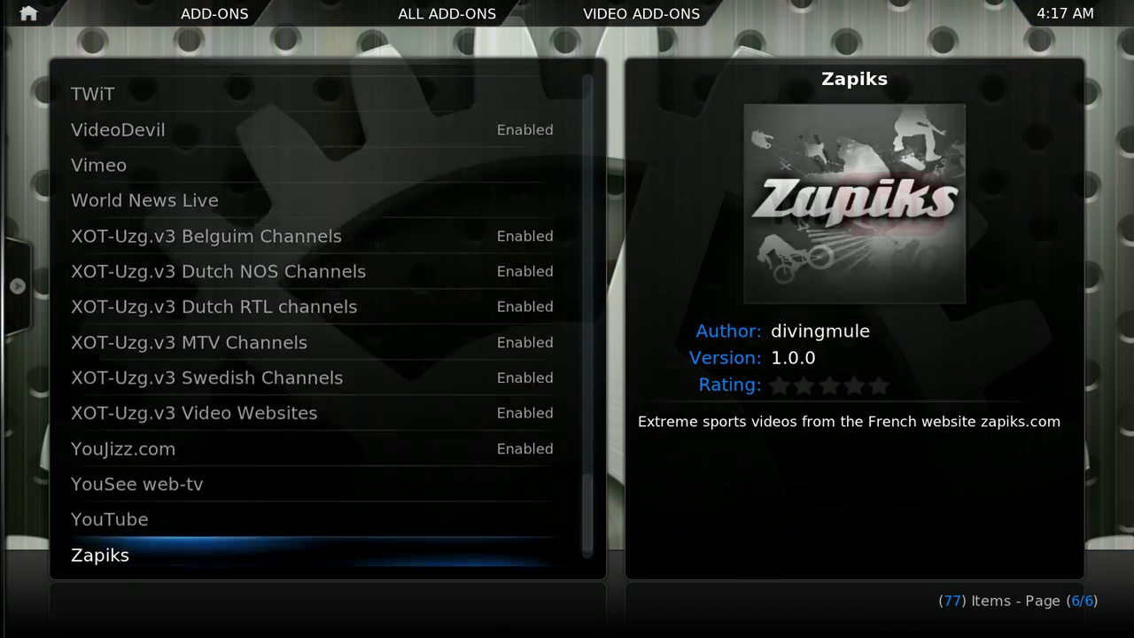
key(Down)
key(Up)
key(Up)
key(Up)
key(Up)
key(Down)
key(Down)
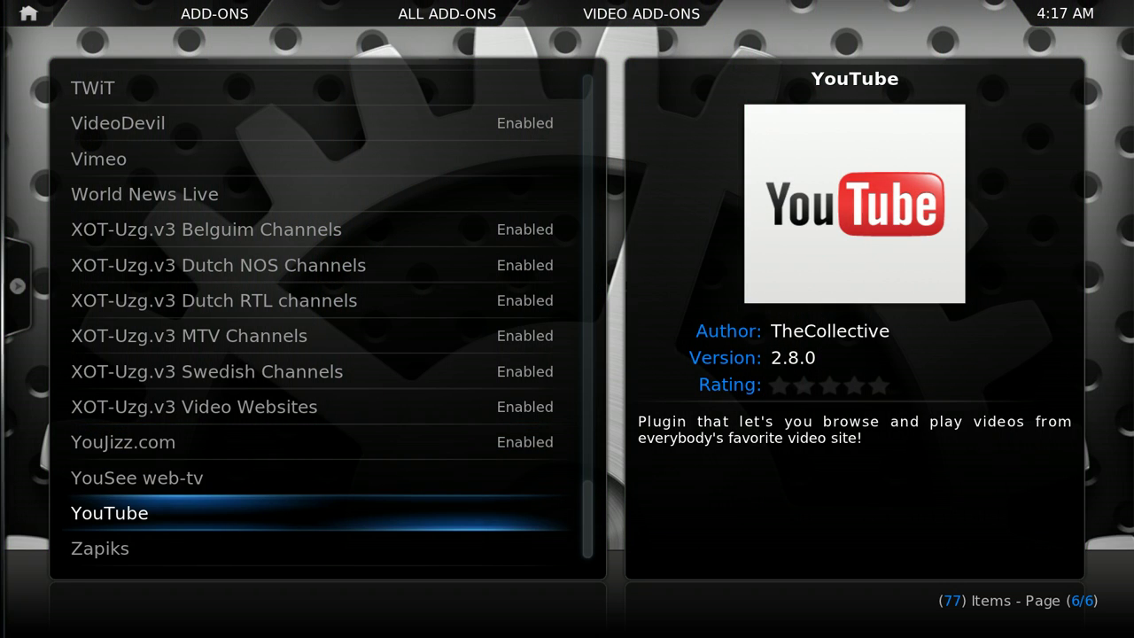
View the YouTube 2.8.0 add-on information, close it, and move up the catalogue
key(Return)
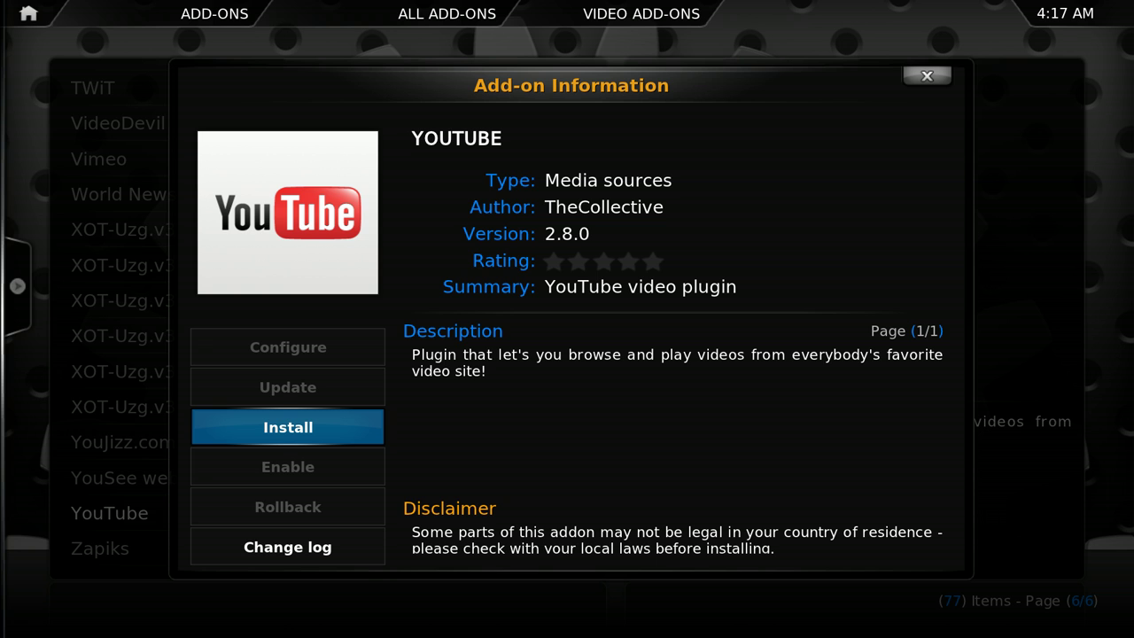
key(Escape)
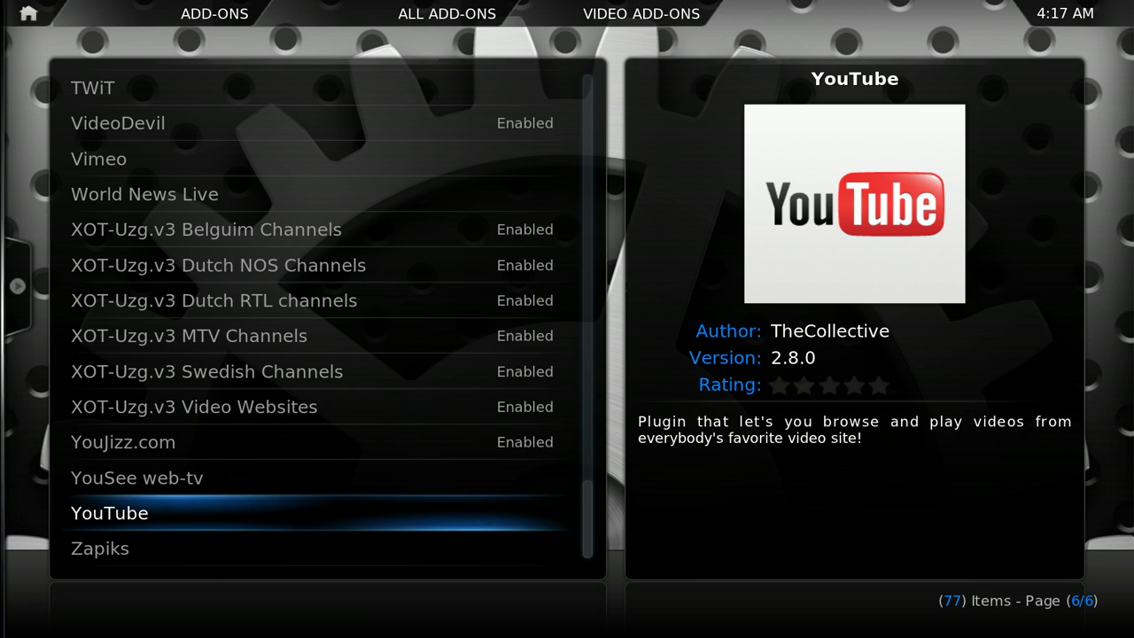
key(Up)
key(Up)
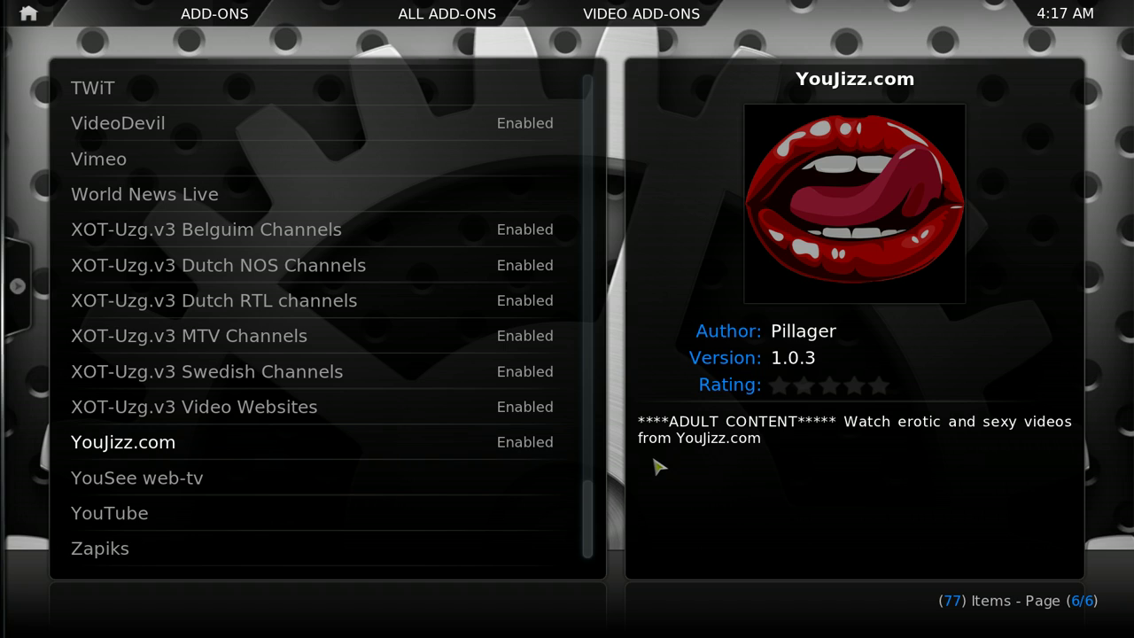
Back in the installed video add-ons, launch PBS and highlight its Programs section
key(Escape)
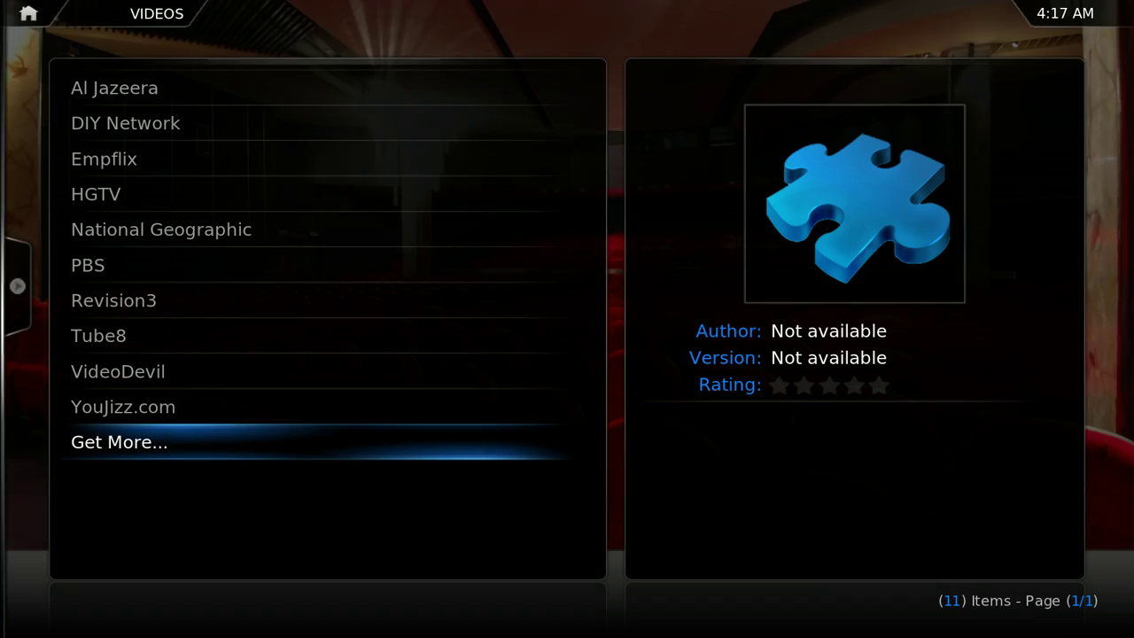
key(Up)
key(Up)
key(Up)
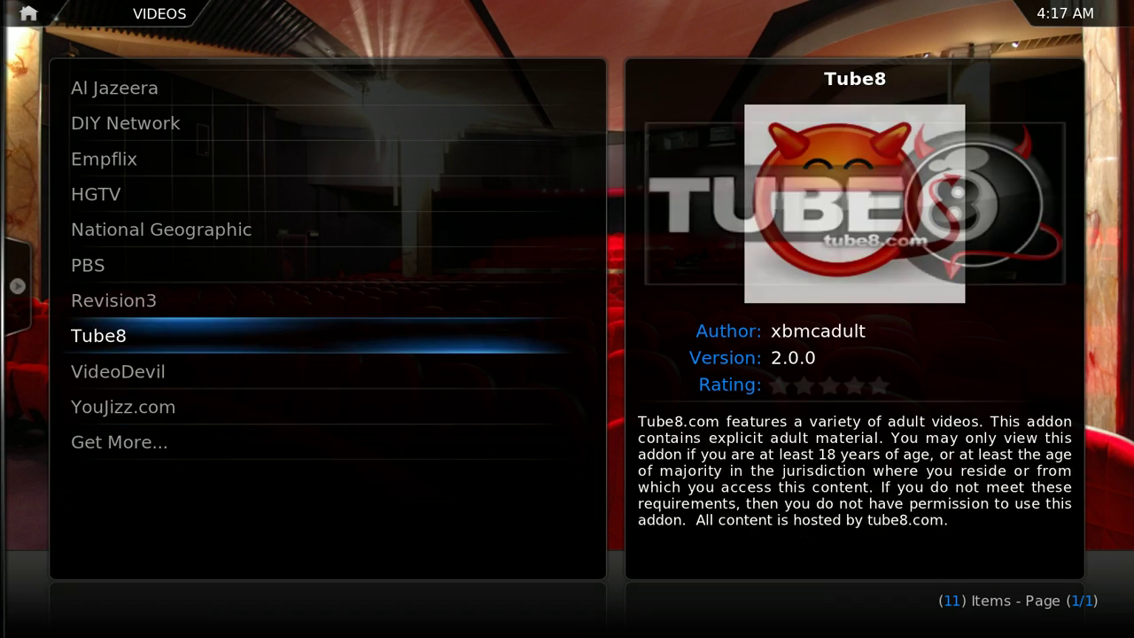
key(Up)
key(Up)
key(Up)
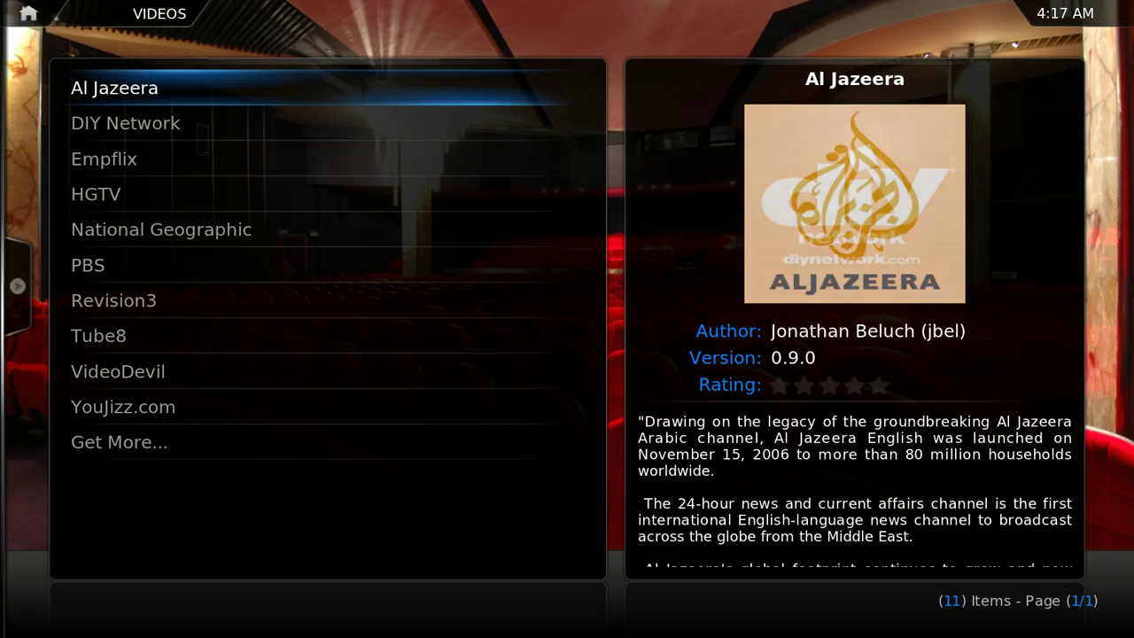
key(Down)
key(Down)
key(Down)
key(Down)
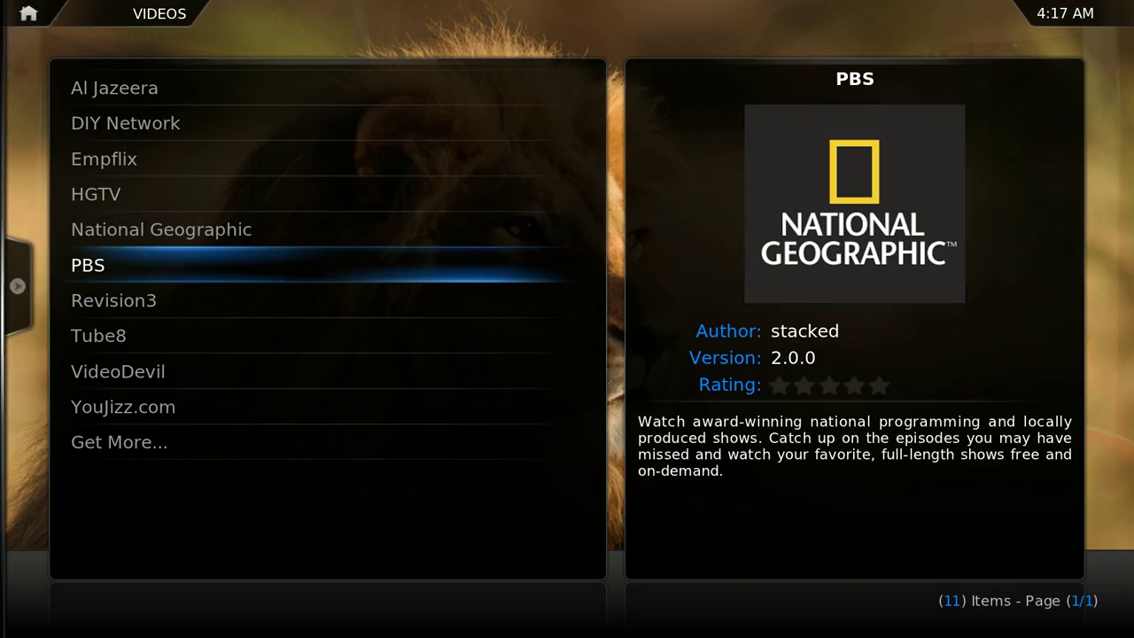
key(Return)
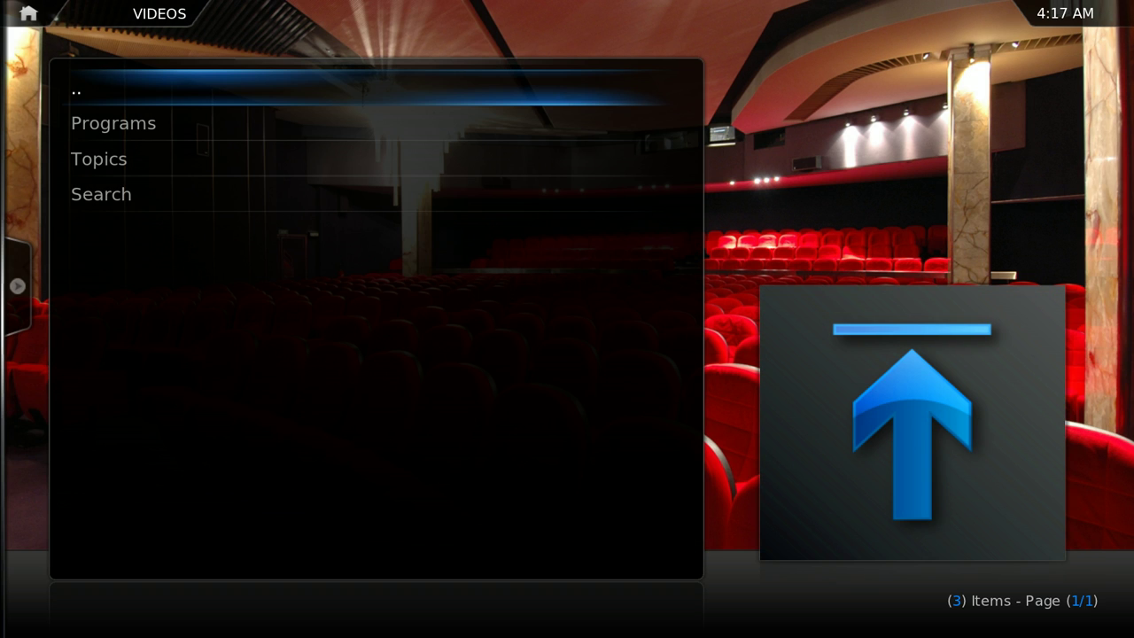
key(Down)
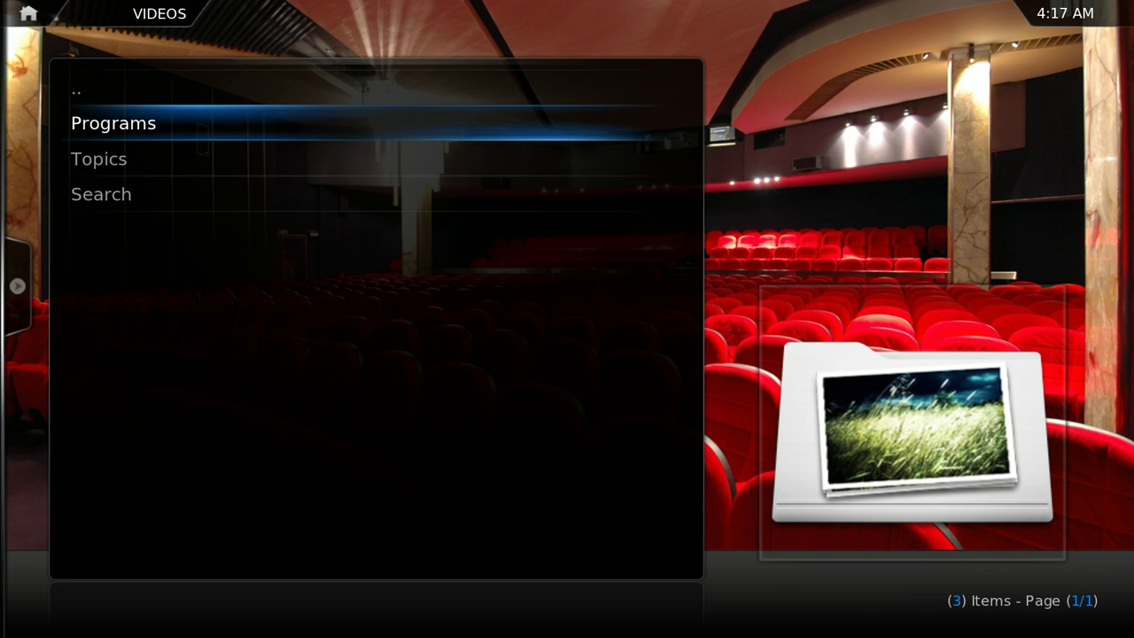
Exit the PBS add-on to the home menu with Videos centred
key(Escape)
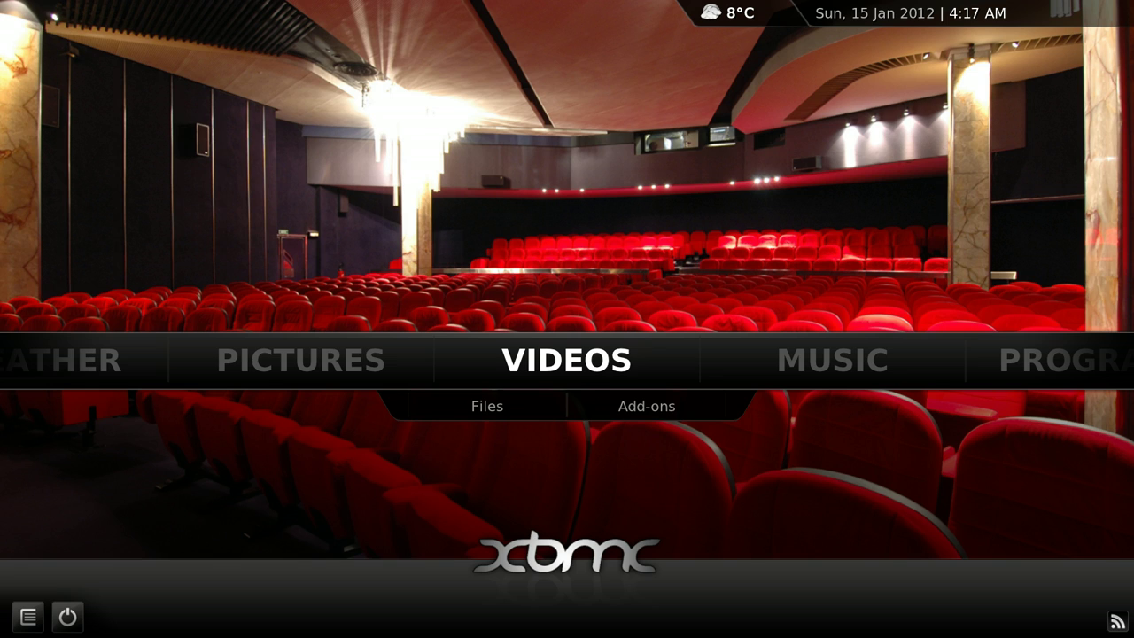